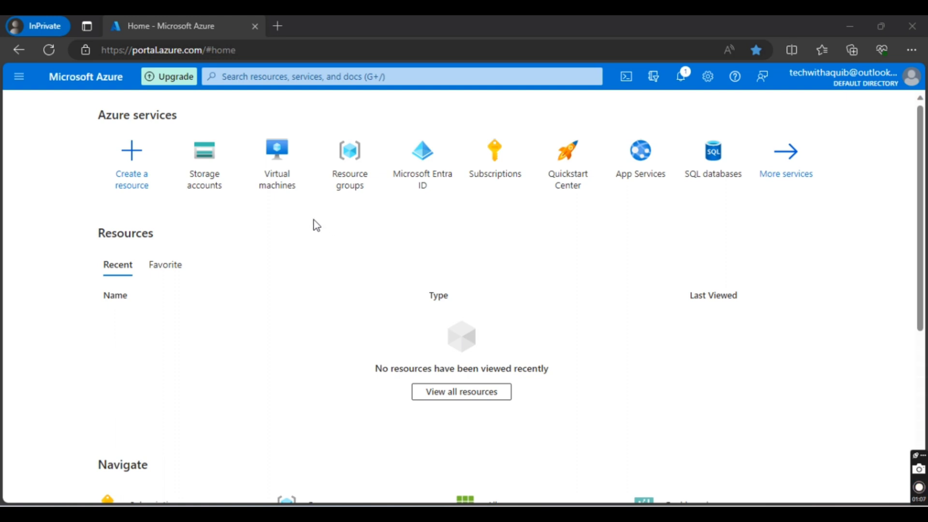
Step: Open the Virtual machines service and start creating a new Azure virtual machine
{"action": "left_click", "coordinate": [336, 29]}
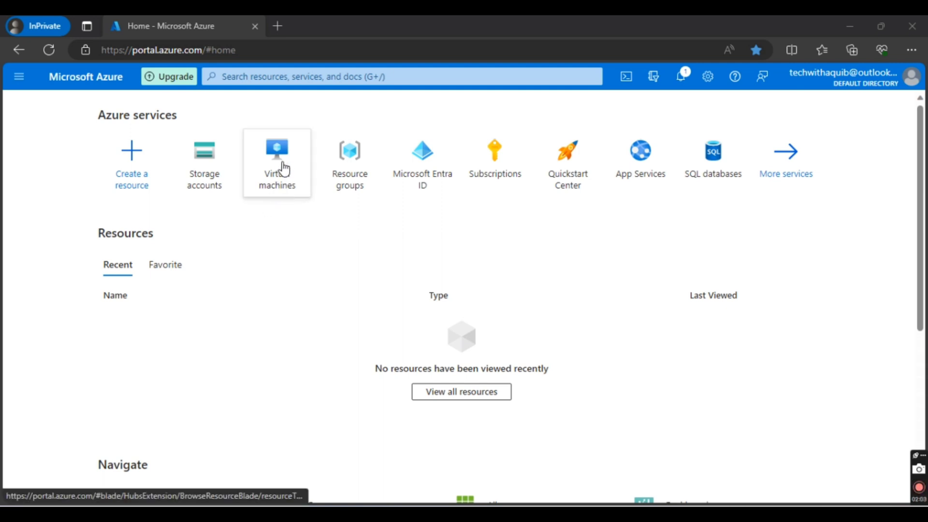
{"action": "left_click", "coordinate": [283, 163]}
{"action": "left_click", "coordinate": [284, 167]}
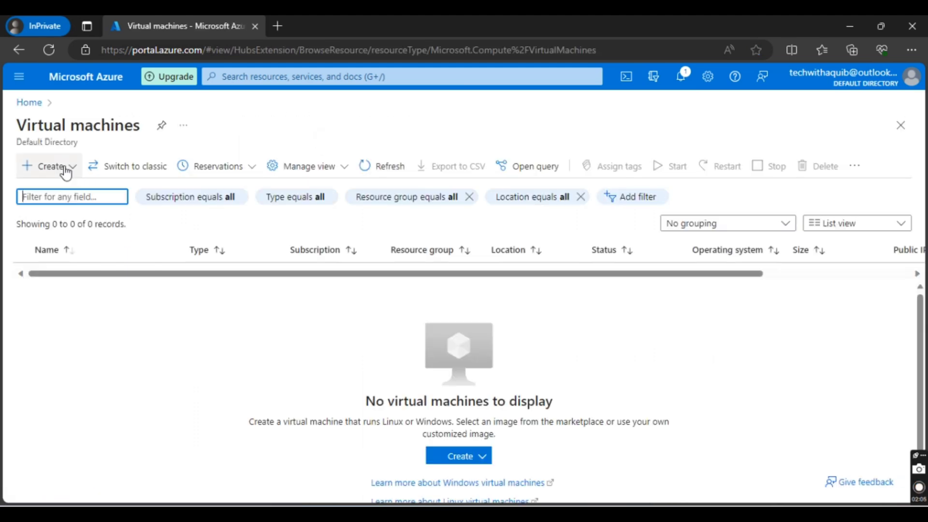
{"action": "left_click", "coordinate": [64, 172]}
{"action": "left_click", "coordinate": [65, 194]}
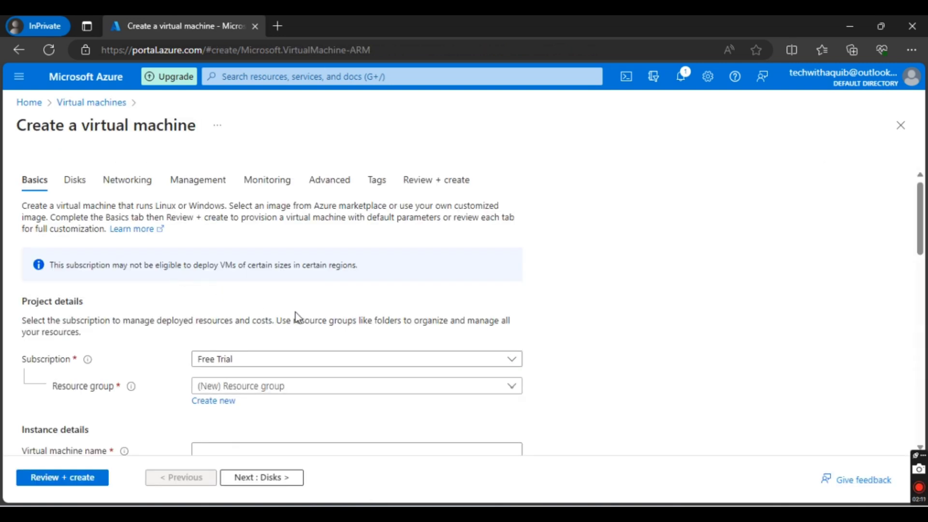
Step: Assign the virtual machine to the existing resource group sample-grp and name it samplevm
{"action": "scroll", "coordinate": [553, 293], "scroll_direction": "down", "scroll_amount": 2}
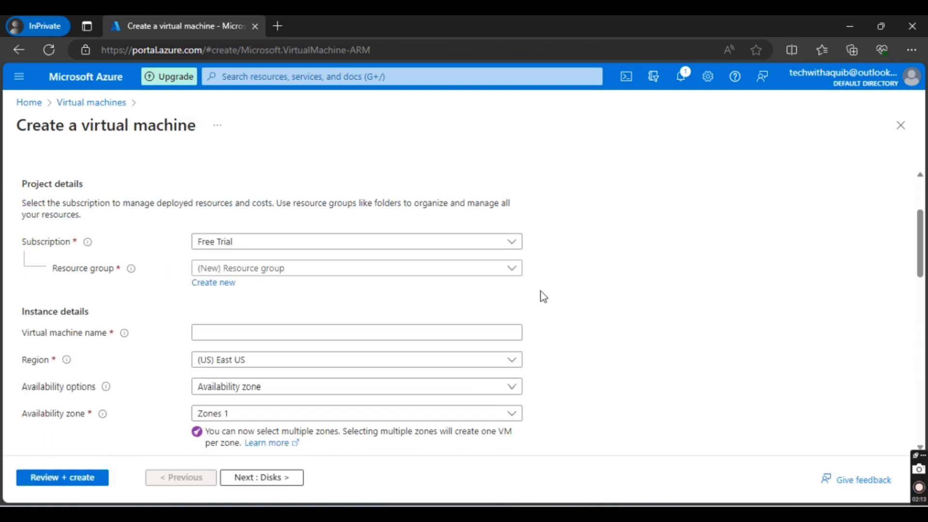
{"action": "left_click", "coordinate": [374, 269]}
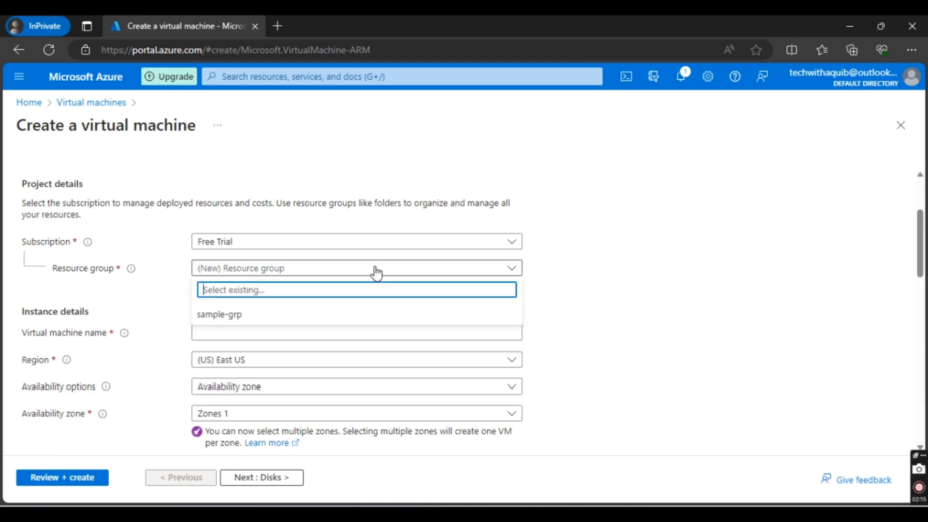
{"action": "left_click", "coordinate": [271, 316]}
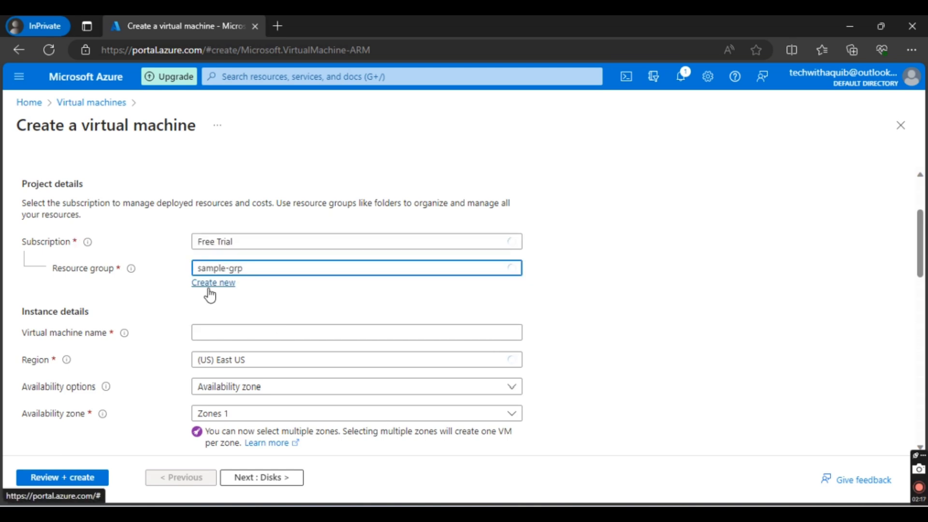
{"action": "left_click", "coordinate": [219, 333]}
{"action": "type", "text": "sample"}
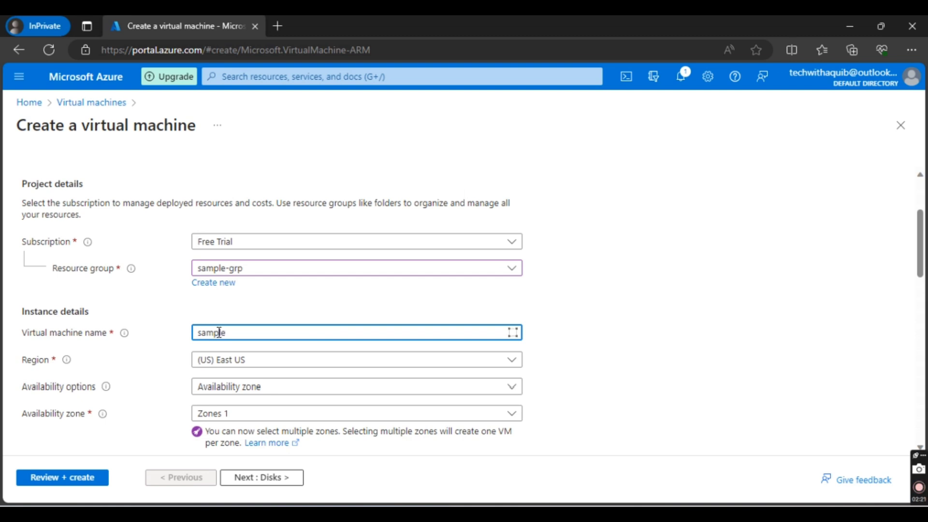
{"action": "type", "text": "vm"}
Step: Set availability options to No infrastructure redundancy required and the image to Windows Server 2019 Datacenter - x64 Gen2
{"action": "left_click", "coordinate": [252, 389]}
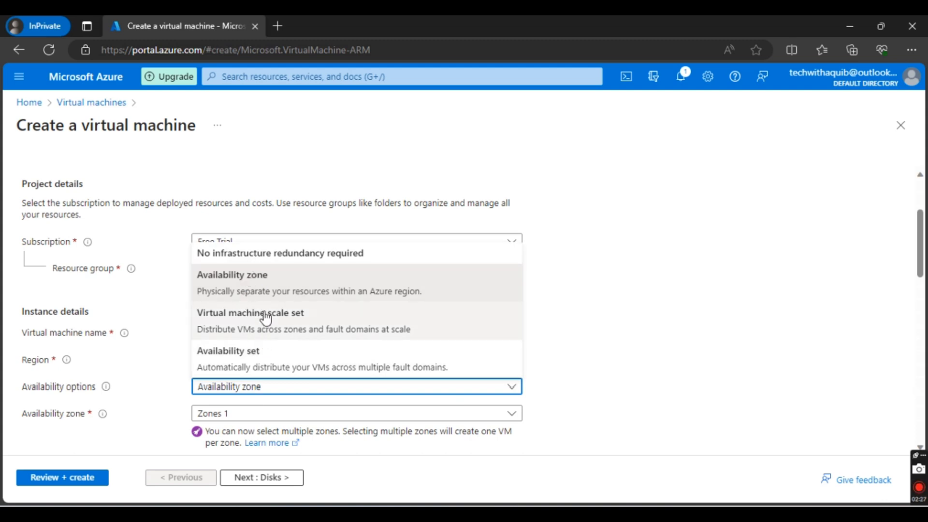
{"action": "left_click", "coordinate": [274, 261]}
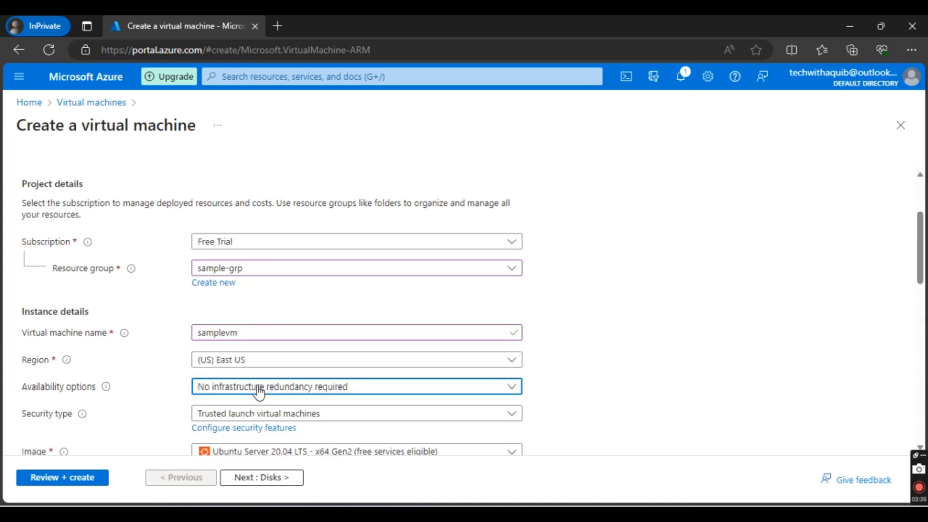
{"action": "scroll", "coordinate": [258, 392], "scroll_direction": "down", "scroll_amount": 2}
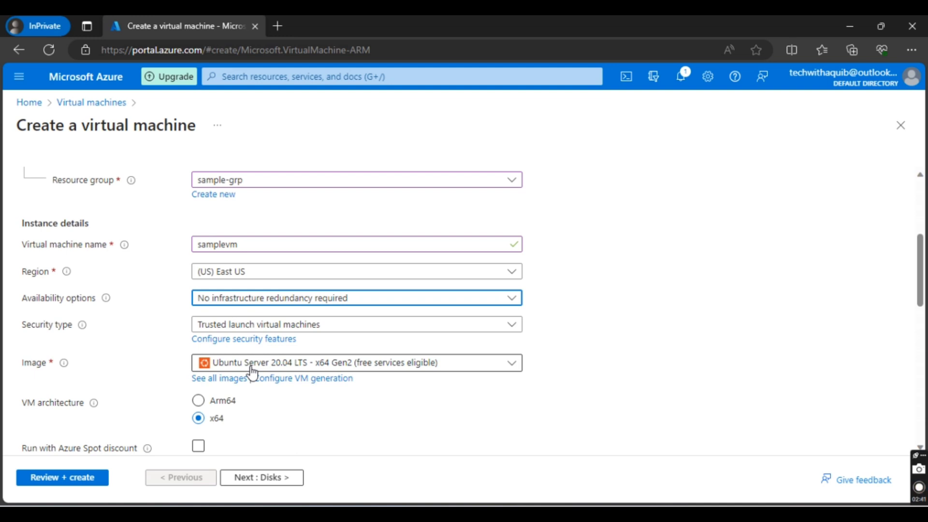
{"action": "left_click", "coordinate": [251, 368]}
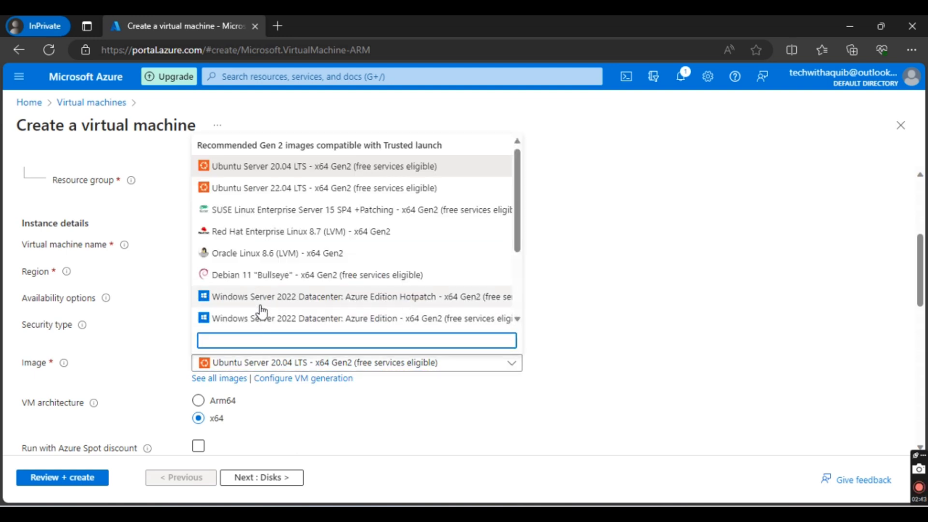
{"action": "scroll", "coordinate": [261, 312], "scroll_direction": "down", "scroll_amount": 2}
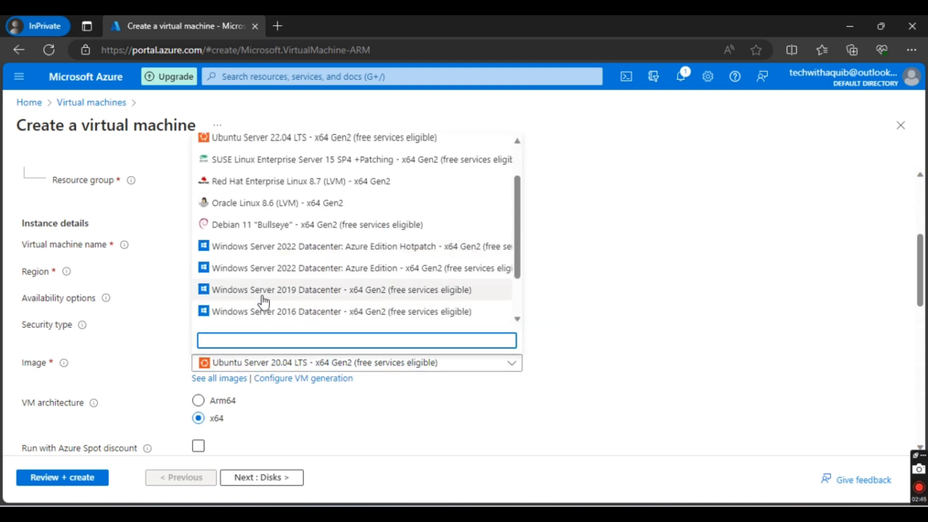
{"action": "left_click", "coordinate": [263, 290]}
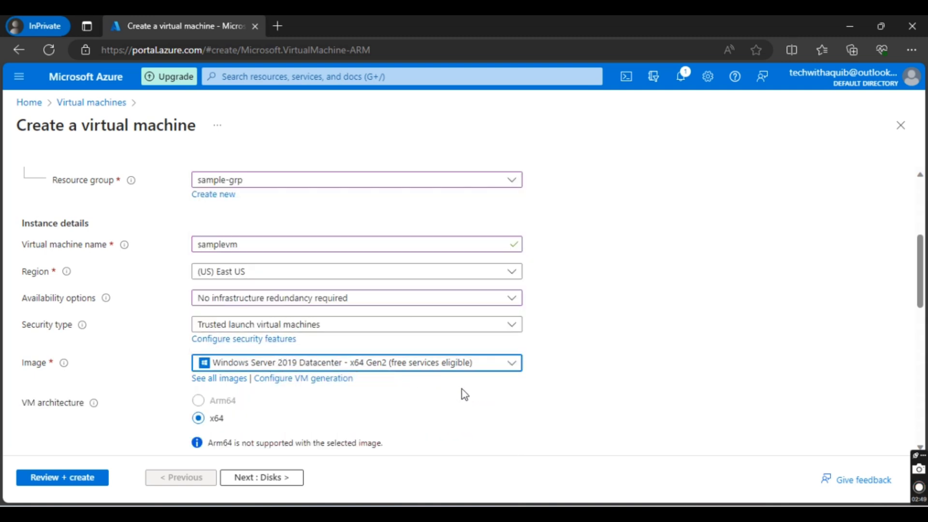
Step: Set the virtual machine size to Standard_D4s_v3 with 4 vcpus and 16 GiB memory
{"action": "scroll", "coordinate": [462, 390], "scroll_direction": "down", "scroll_amount": 2}
{"action": "scroll", "coordinate": [391, 324], "scroll_direction": "down", "scroll_amount": 5}
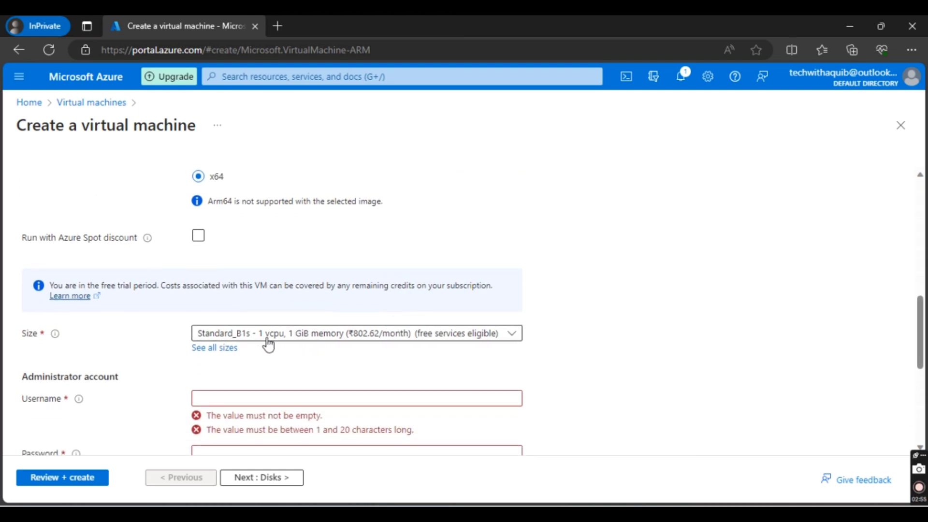
{"action": "left_click", "coordinate": [328, 338]}
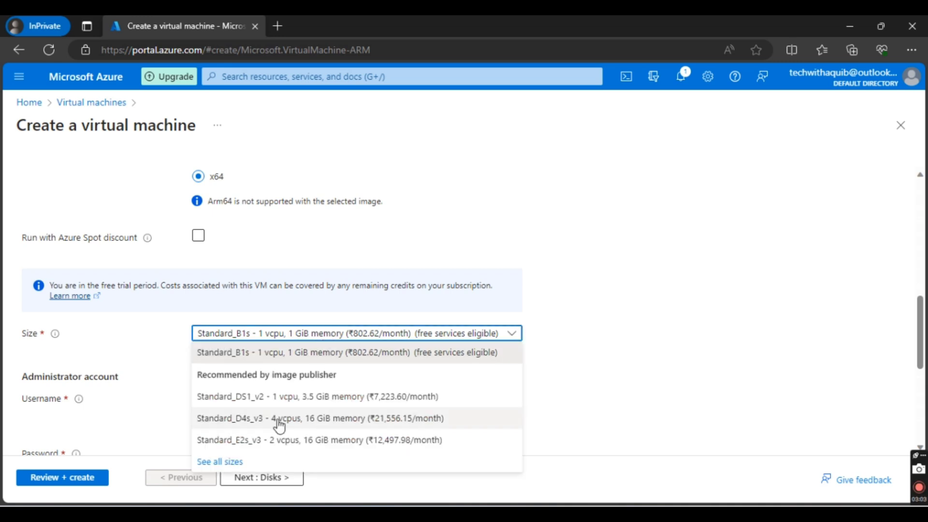
{"action": "left_click", "coordinate": [286, 419]}
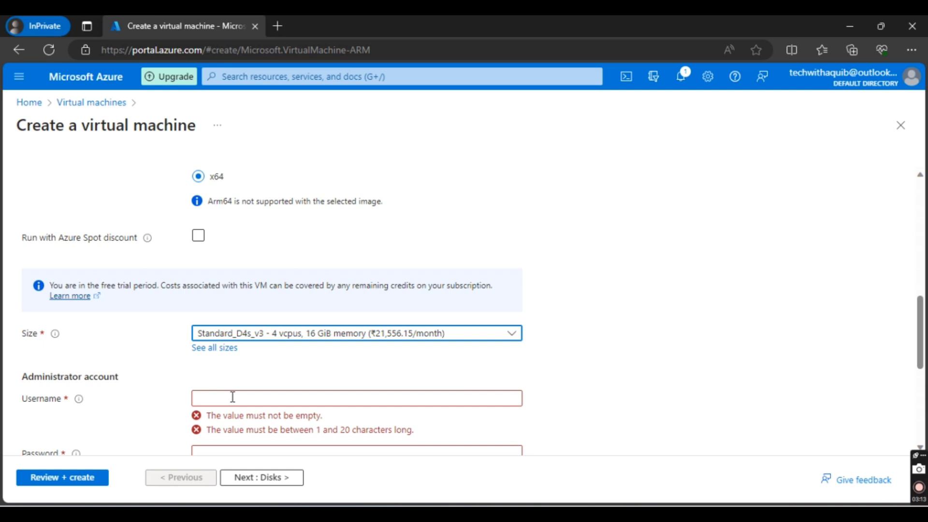
Step: Enter the username for the virtual machine's administrator account
{"action": "scroll", "coordinate": [232, 398], "scroll_direction": "down", "scroll_amount": 1}
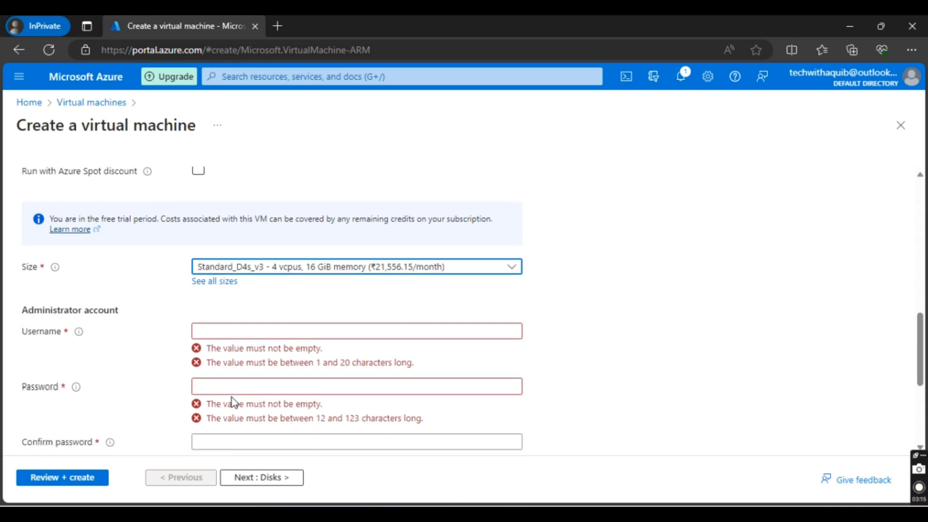
{"action": "left_click", "coordinate": [243, 331]}
{"action": "type", "text": "aq"}
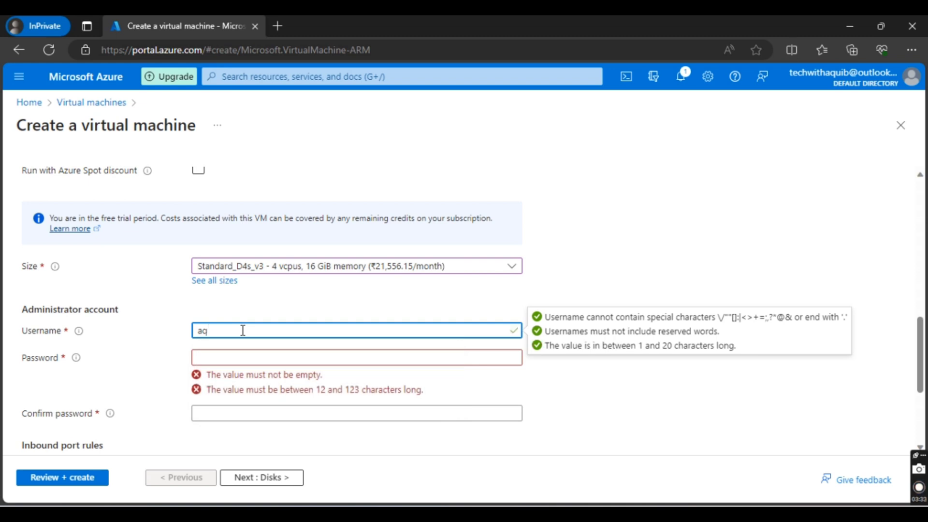
{"action": "type", "text": "uibvm"}
Step: Enter the administrator account password and repeat it in the password confirmation field
{"action": "left_click", "coordinate": [221, 359]}
{"action": "type", "text": "Aqui"}
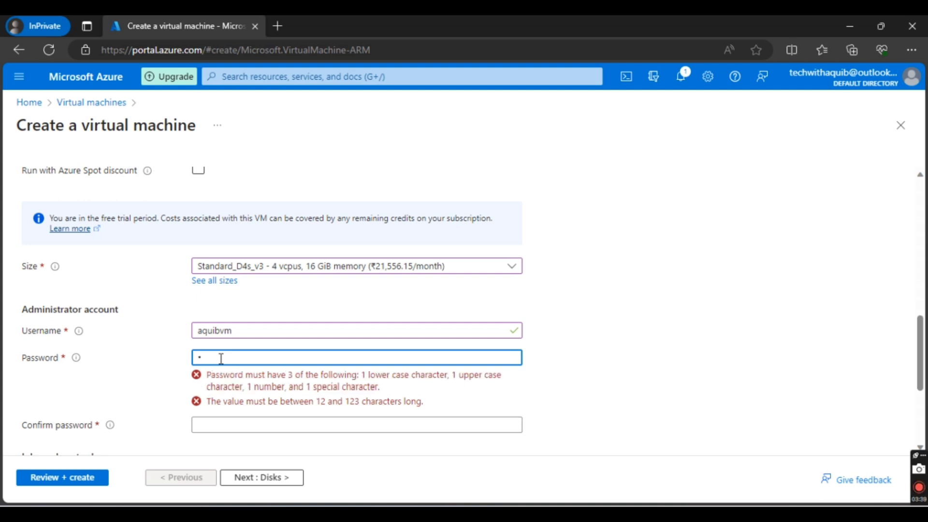
{"action": "type", "text": "••••••••••"}
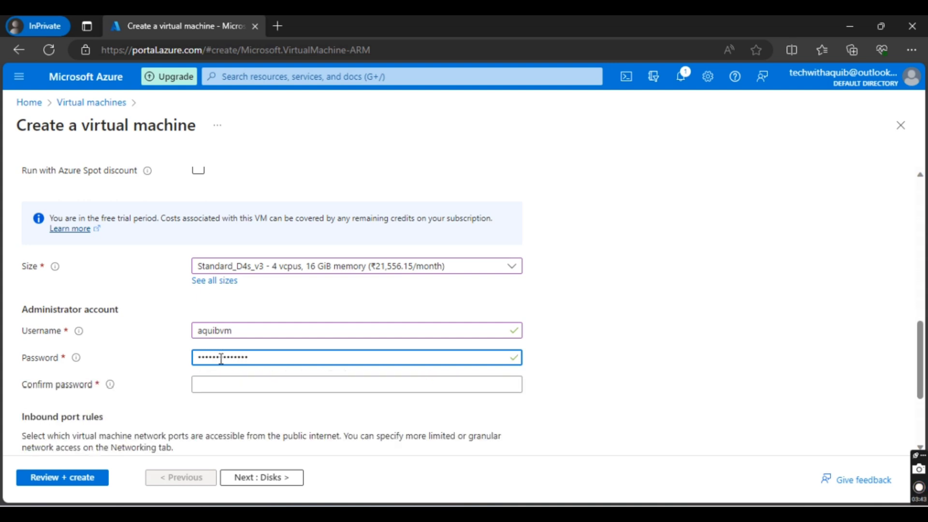
{"action": "key", "text": "Tab"}
{"action": "type", "text": "••••••"}
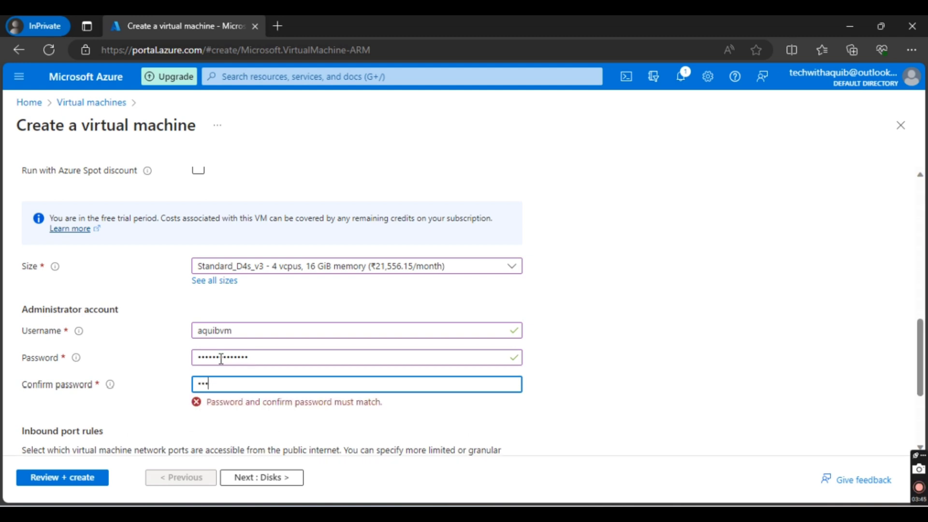
{"action": "type", "text": "•••••••••"}
Step: Set public inbound ports to None and continue to the disk settings
{"action": "scroll", "coordinate": [221, 358], "scroll_direction": "down", "scroll_amount": 3}
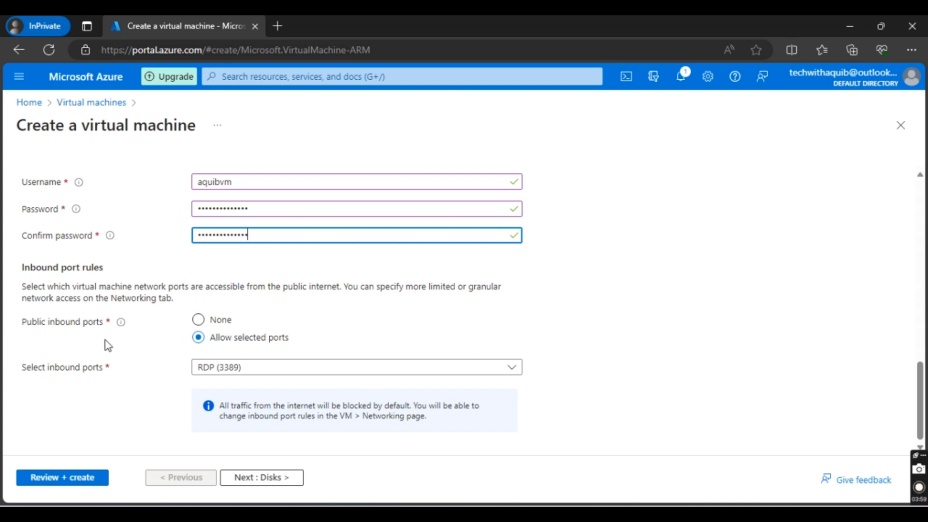
{"action": "left_click", "coordinate": [198, 320]}
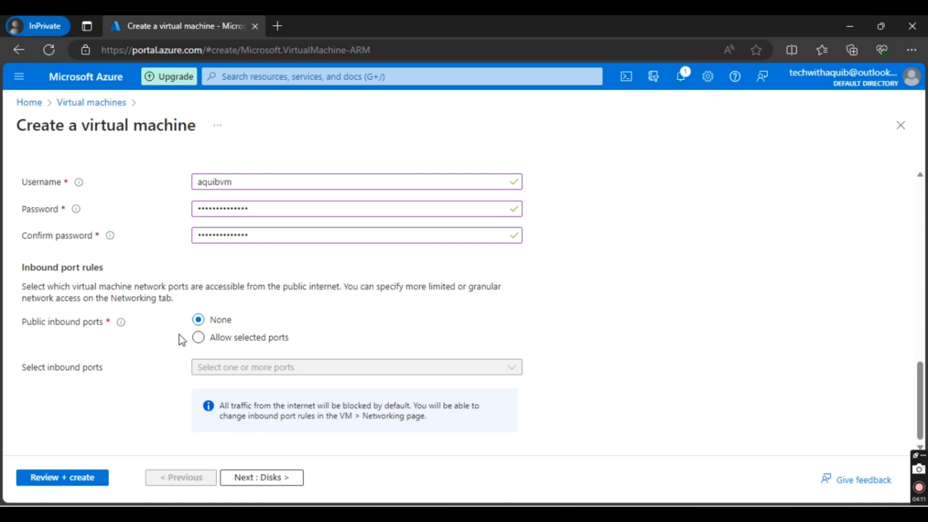
{"action": "left_click", "coordinate": [265, 480]}
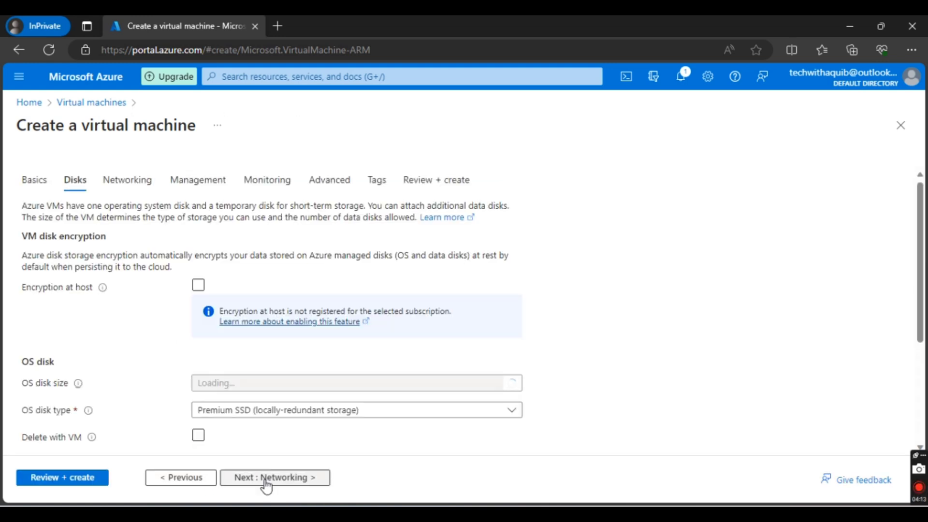
Step: Choose Image default (127 GiB) as the OS disk size and Standard HDD (locally-redundant storage) as the OS disk type
{"action": "scroll", "coordinate": [163, 328], "scroll_direction": "down", "scroll_amount": 1}
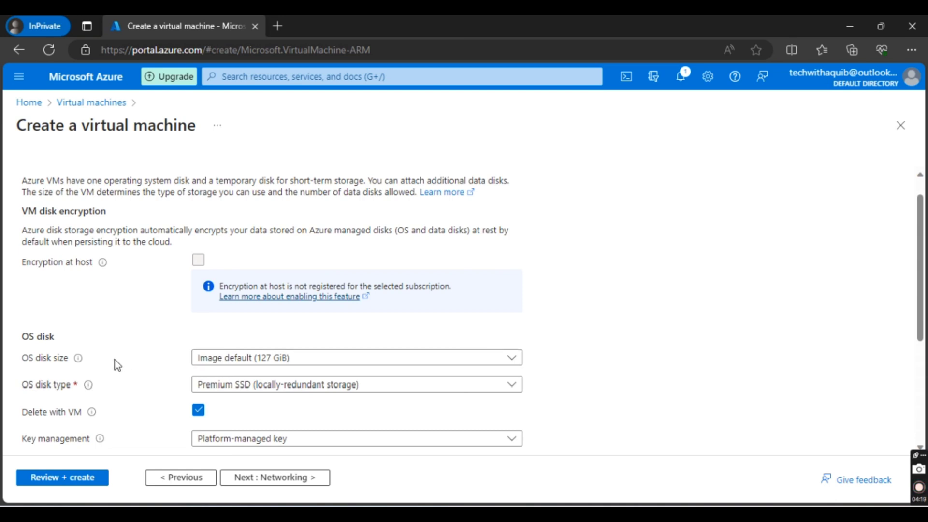
{"action": "left_click", "coordinate": [264, 366]}
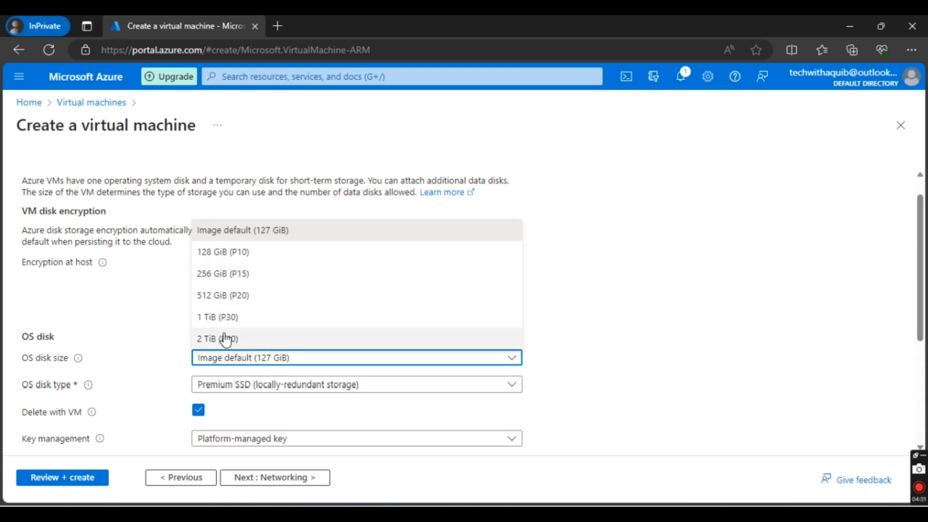
{"action": "left_click", "coordinate": [244, 230]}
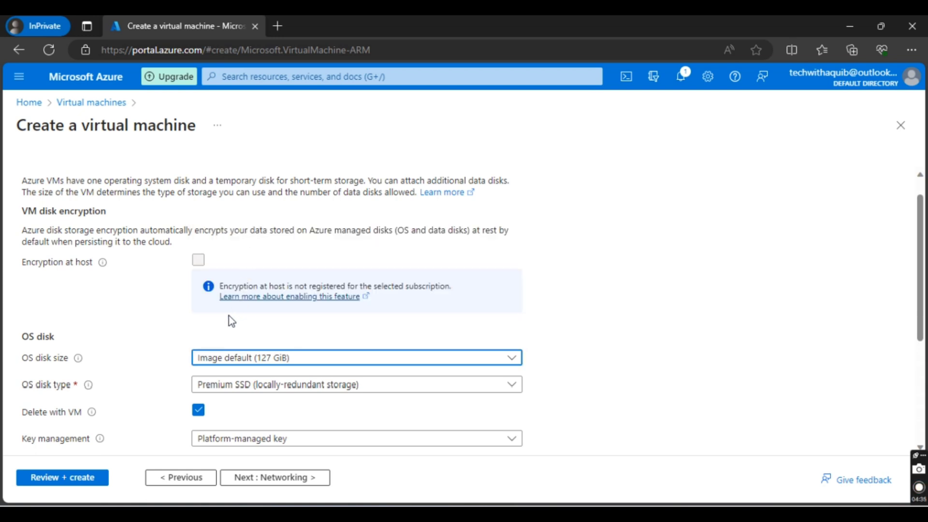
{"action": "scroll", "coordinate": [232, 338], "scroll_direction": "down", "scroll_amount": 1}
{"action": "left_click", "coordinate": [236, 363]}
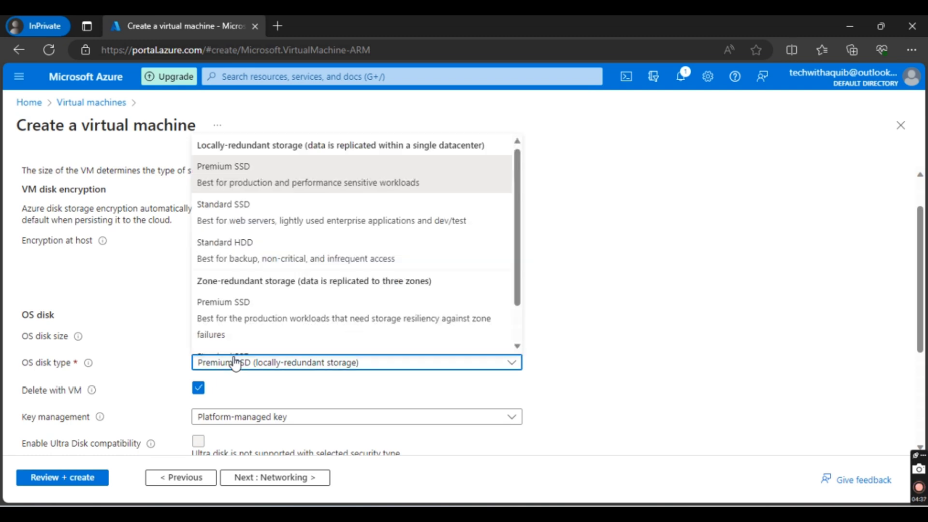
{"action": "left_click", "coordinate": [261, 254]}
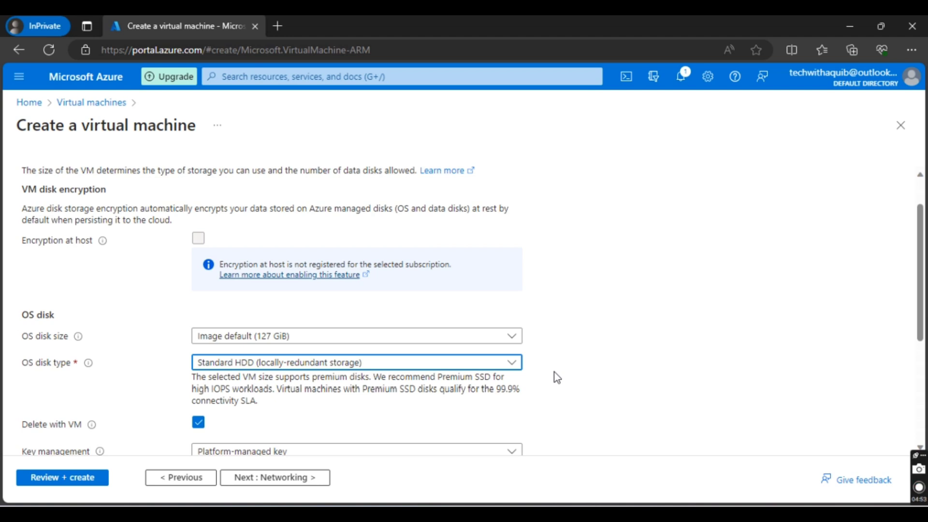
Step: Select Platform-managed key for the OS disk's key management
{"action": "scroll", "coordinate": [555, 372], "scroll_direction": "down", "scroll_amount": 4}
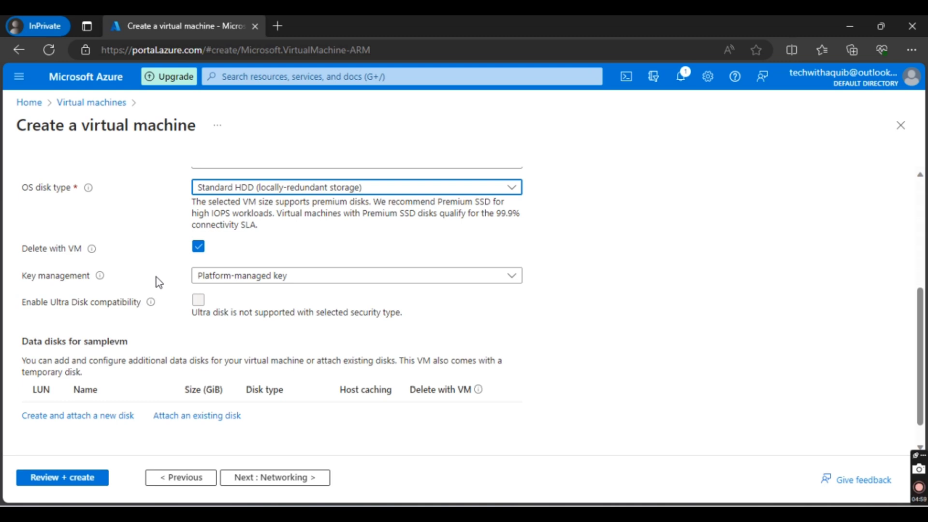
{"action": "left_click", "coordinate": [222, 280]}
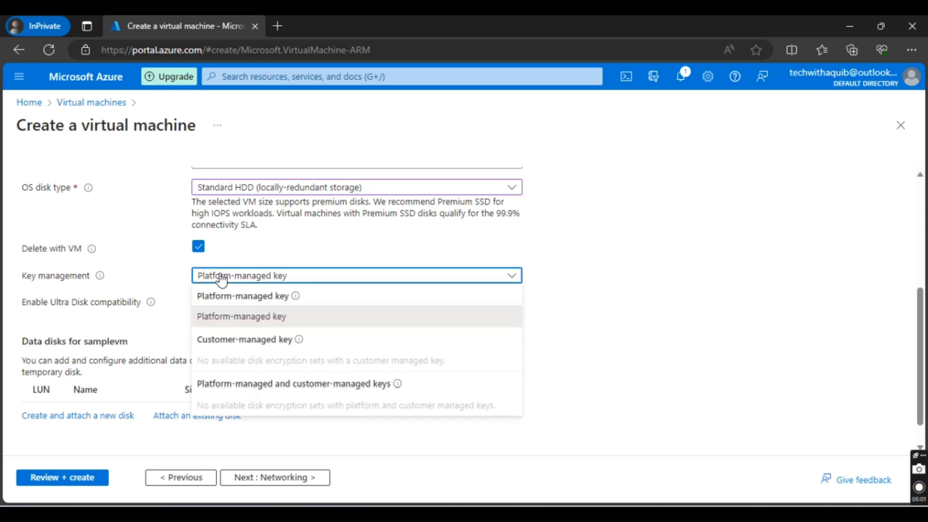
{"action": "left_click", "coordinate": [236, 321]}
{"action": "scroll", "coordinate": [267, 332], "scroll_direction": "down", "scroll_amount": 1}
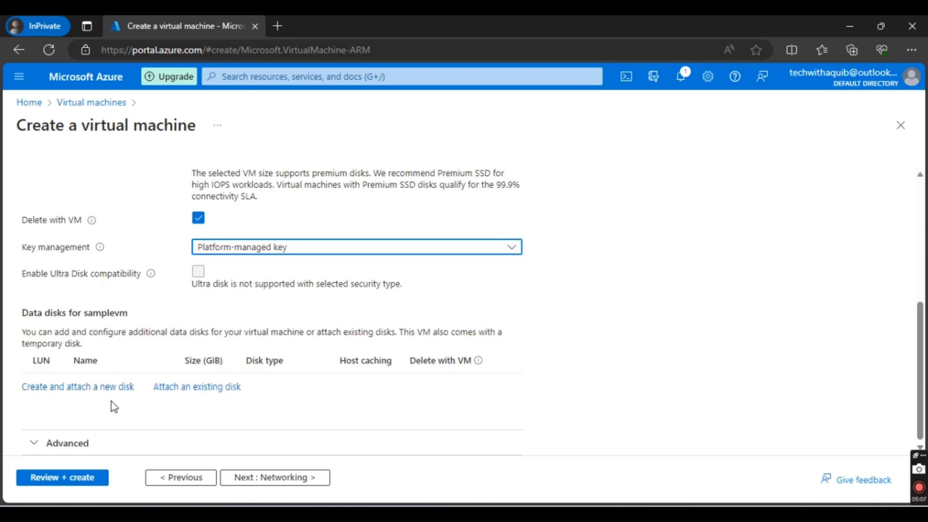
Step: Expand the advanced disk options and continue to the virtual machine's networking settings
{"action": "left_click", "coordinate": [51, 441]}
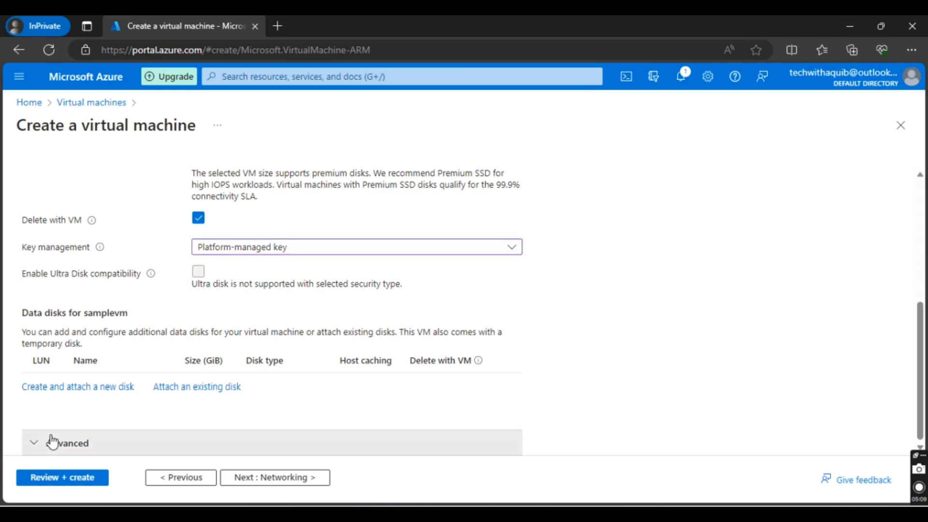
{"action": "scroll", "coordinate": [51, 440], "scroll_direction": "down", "scroll_amount": 3}
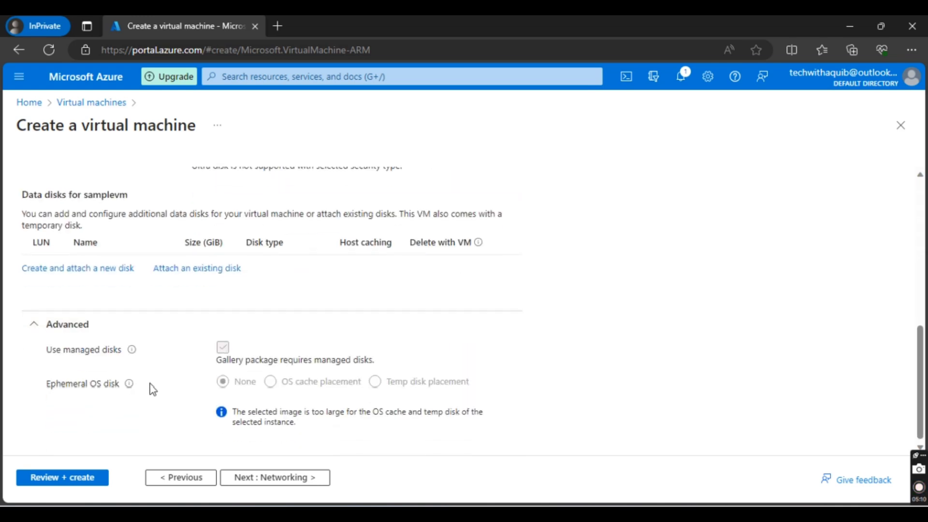
{"action": "left_click", "coordinate": [243, 476]}
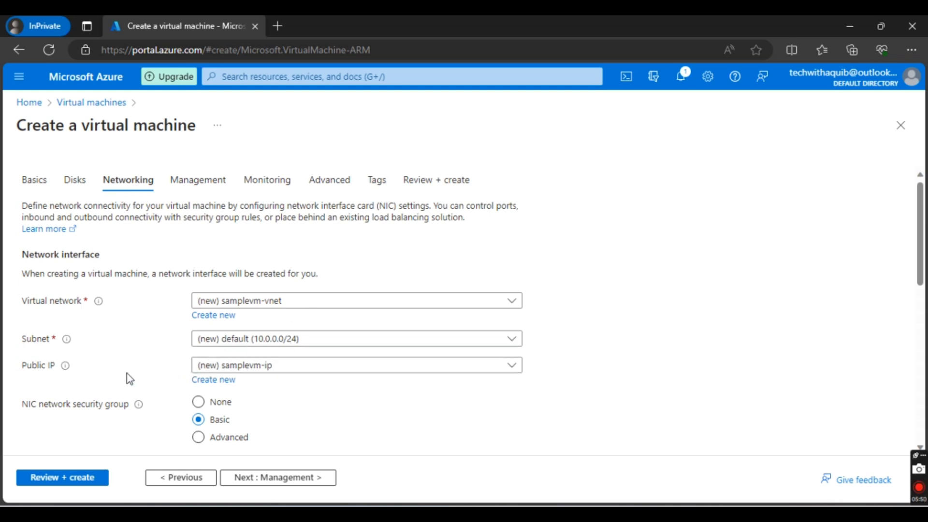
{"action": "scroll", "coordinate": [121, 375], "scroll_direction": "down", "scroll_amount": 1}
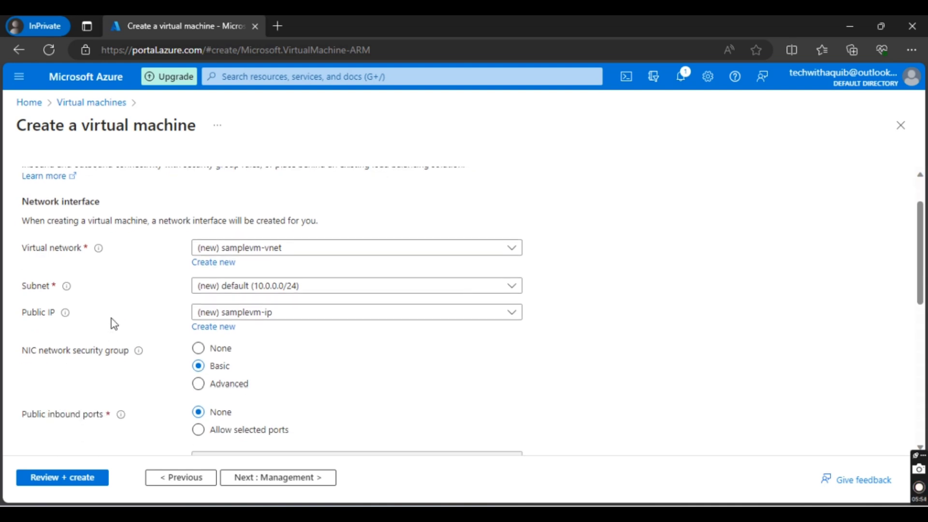
Step: Review the NIC network security group and inbound port options, keep their defaults, and continue to the management settings
{"action": "scroll", "coordinate": [111, 318], "scroll_direction": "down", "scroll_amount": 1}
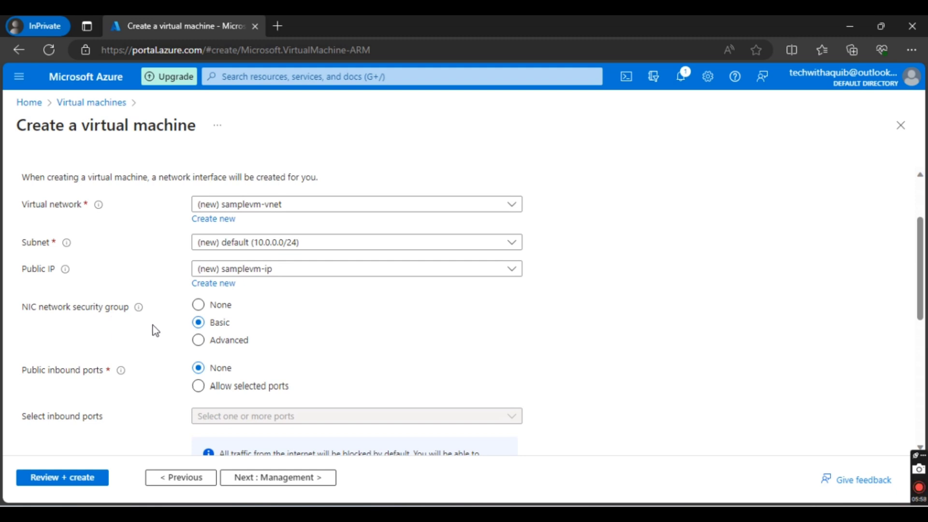
{"action": "scroll", "coordinate": [153, 325], "scroll_direction": "down", "scroll_amount": 1}
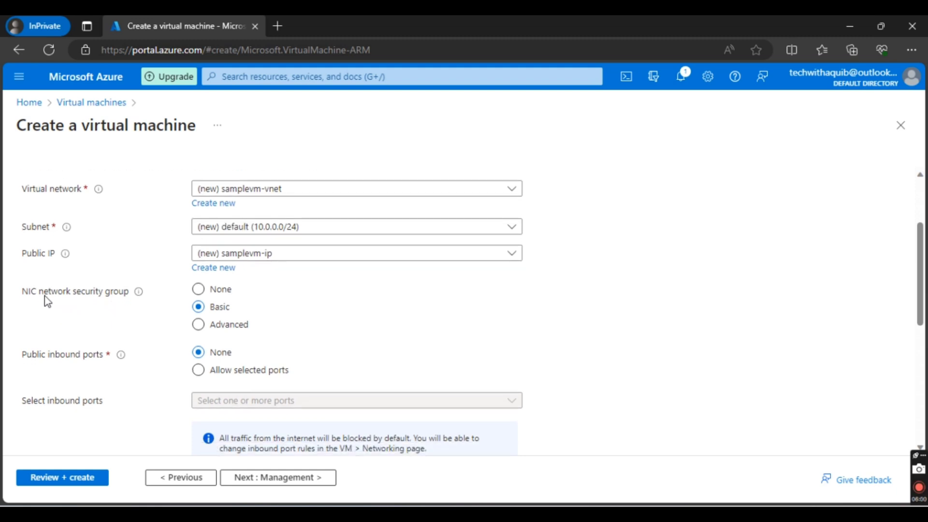
{"action": "left_click_drag", "start_coordinate": [44, 296], "coordinate": [104, 297]}
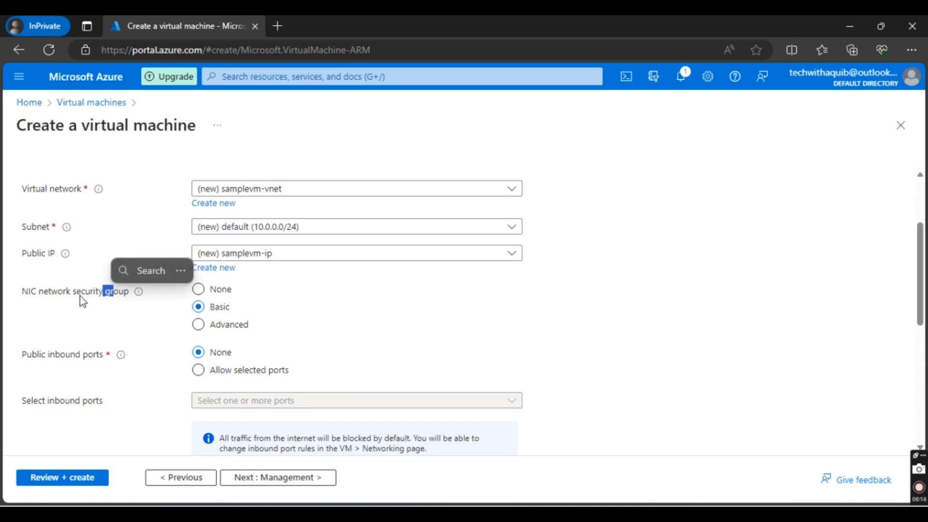
{"action": "left_click_drag", "start_coordinate": [80, 297], "coordinate": [56, 295]}
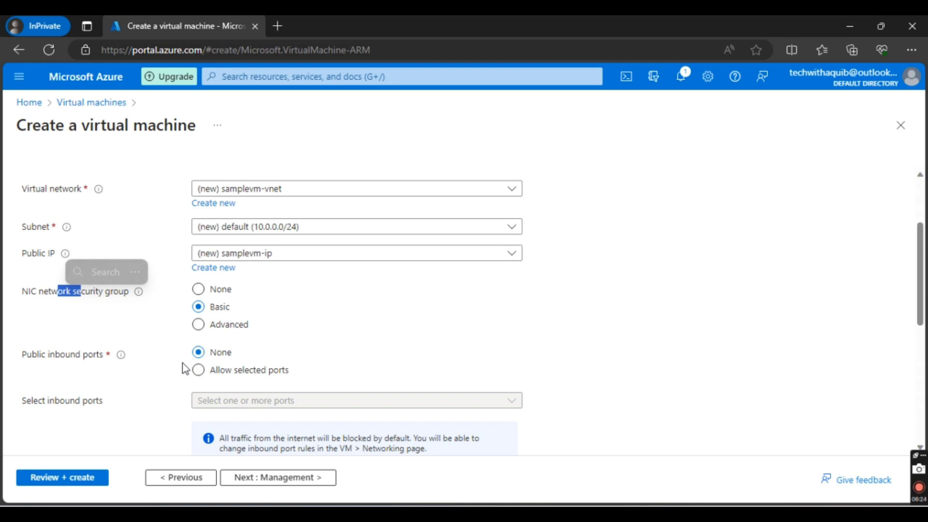
{"action": "scroll", "coordinate": [187, 346], "scroll_direction": "down", "scroll_amount": 2}
{"action": "scroll", "coordinate": [242, 424], "scroll_direction": "down", "scroll_amount": 3}
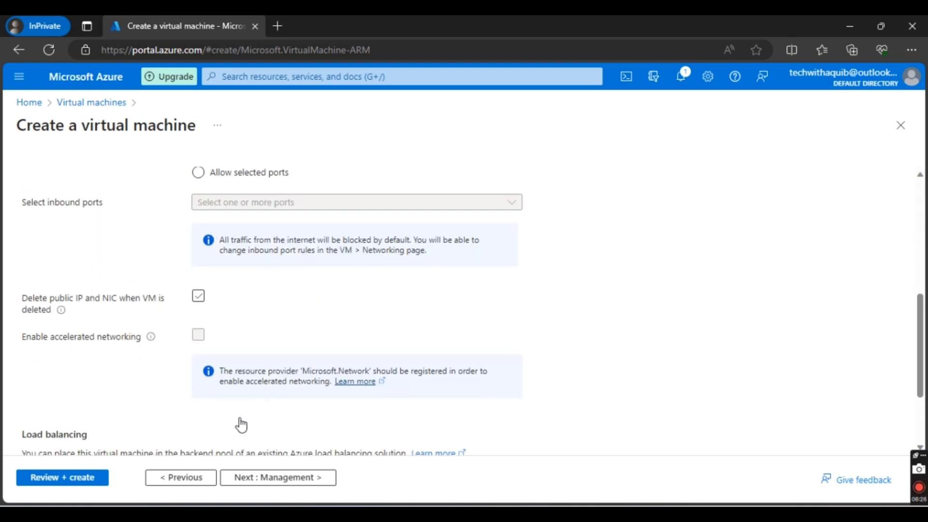
{"action": "left_click", "coordinate": [277, 482]}
Step: Keep the default management, monitoring and advanced options and continue to the virtual machine's tags
{"action": "scroll", "coordinate": [249, 310], "scroll_direction": "down", "scroll_amount": 2}
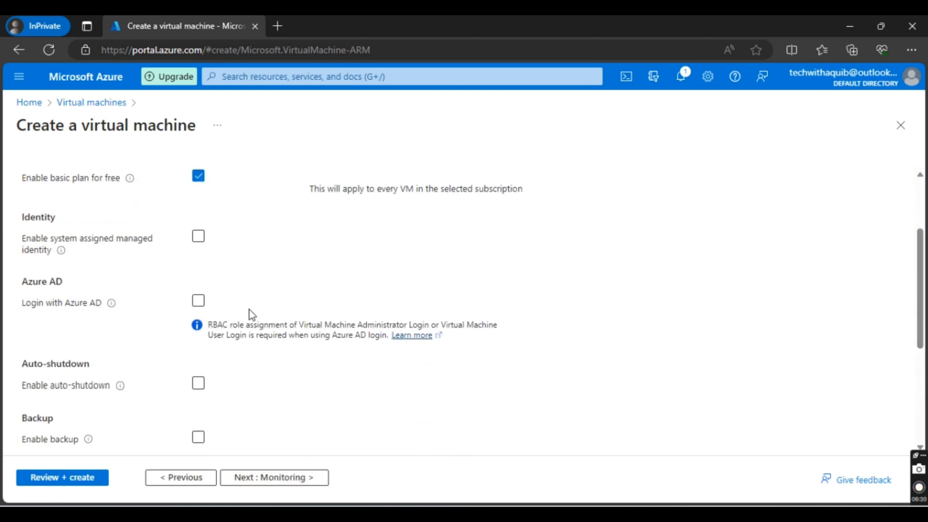
{"action": "scroll", "coordinate": [248, 310], "scroll_direction": "down", "scroll_amount": 4}
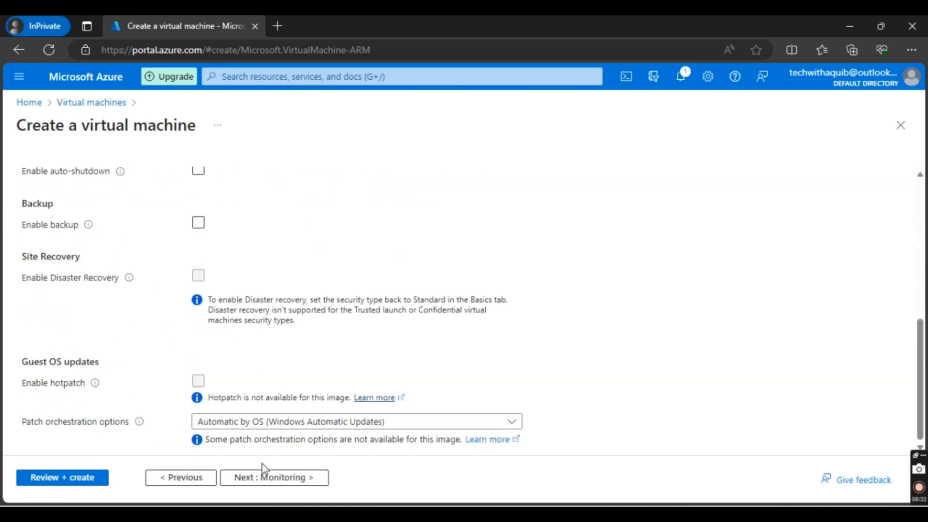
{"action": "left_click", "coordinate": [265, 479]}
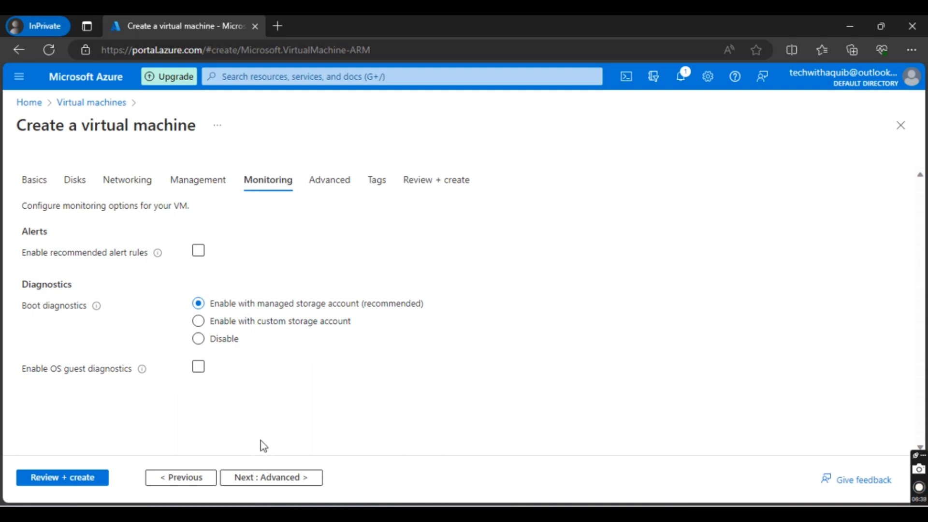
{"action": "left_click", "coordinate": [255, 480]}
{"action": "scroll", "coordinate": [240, 382], "scroll_direction": "down", "scroll_amount": 8}
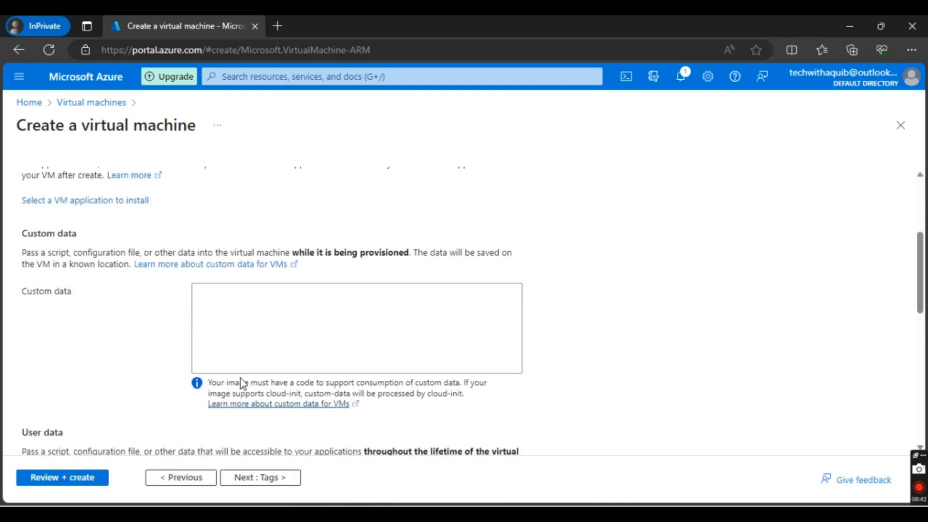
{"action": "left_click", "coordinate": [265, 478]}
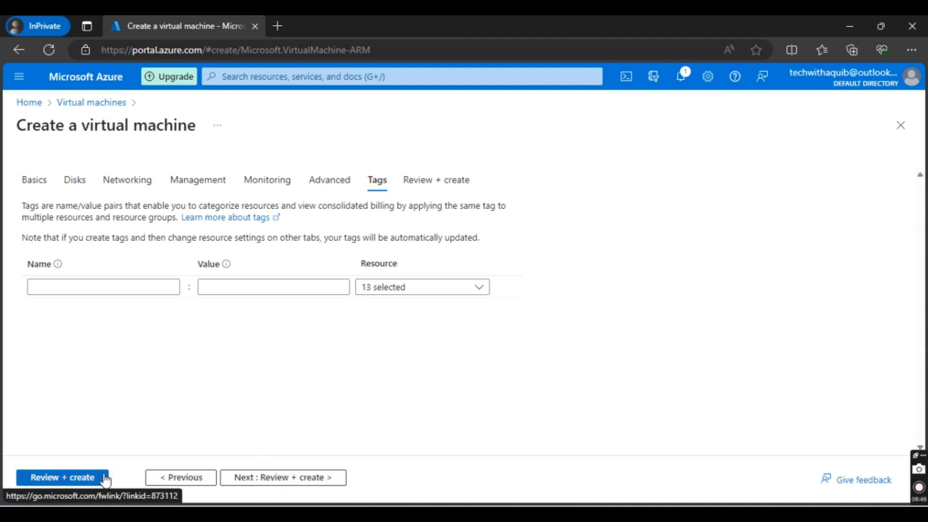
Step: Validate the configuration without tags, create the virtual machine, and open the deployed resource
{"action": "left_click", "coordinate": [82, 478]}
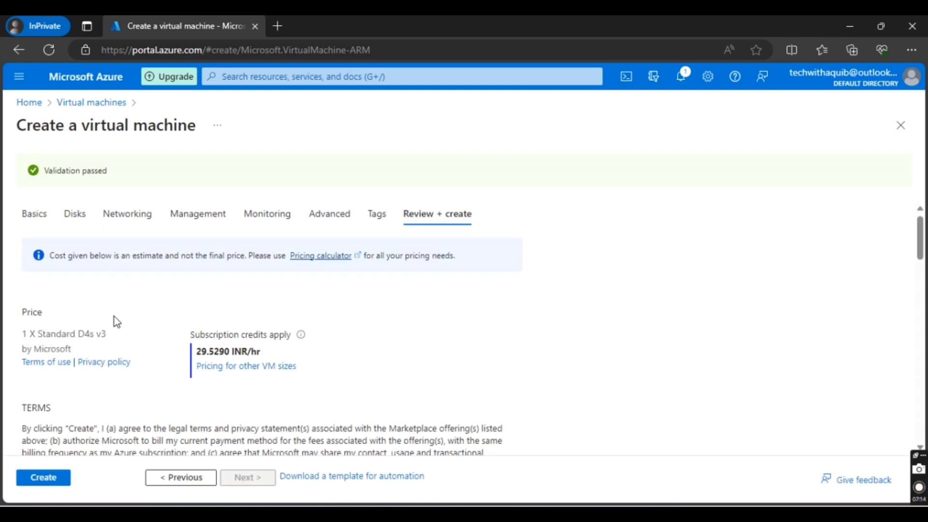
{"action": "left_click", "coordinate": [55, 483]}
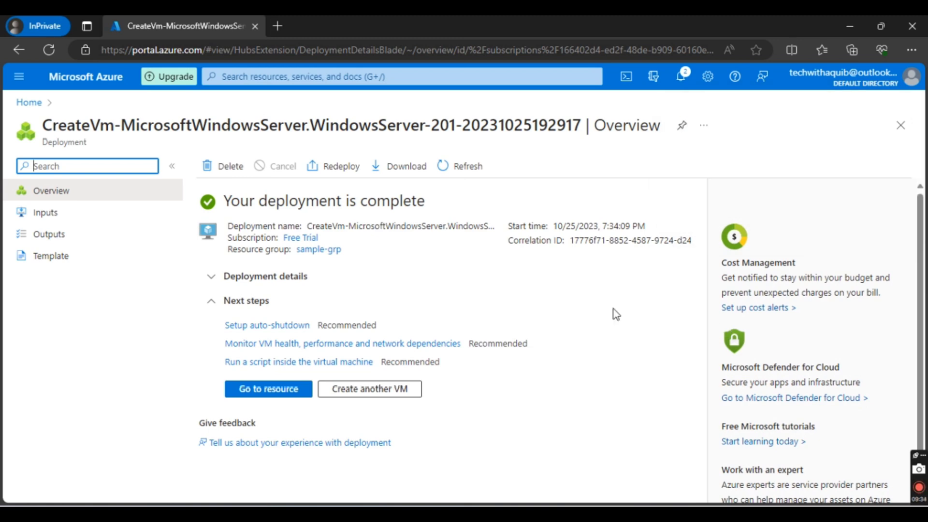
{"action": "left_click", "coordinate": [274, 389]}
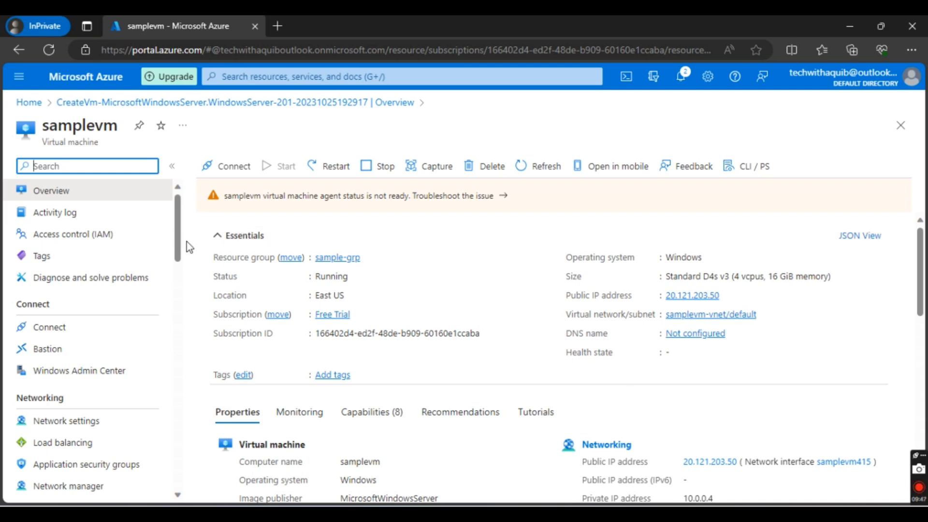
Step: Examine samplevm's available settings and its overview properties, including the public and private IP addresses
{"action": "scroll", "coordinate": [130, 330], "scroll_direction": "down", "scroll_amount": 10}
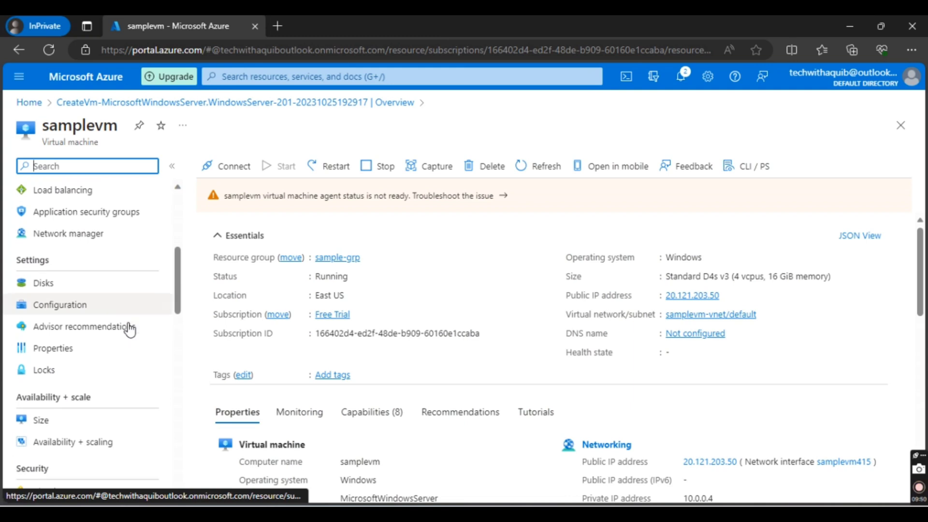
{"action": "scroll", "coordinate": [129, 330], "scroll_direction": "down", "scroll_amount": 4}
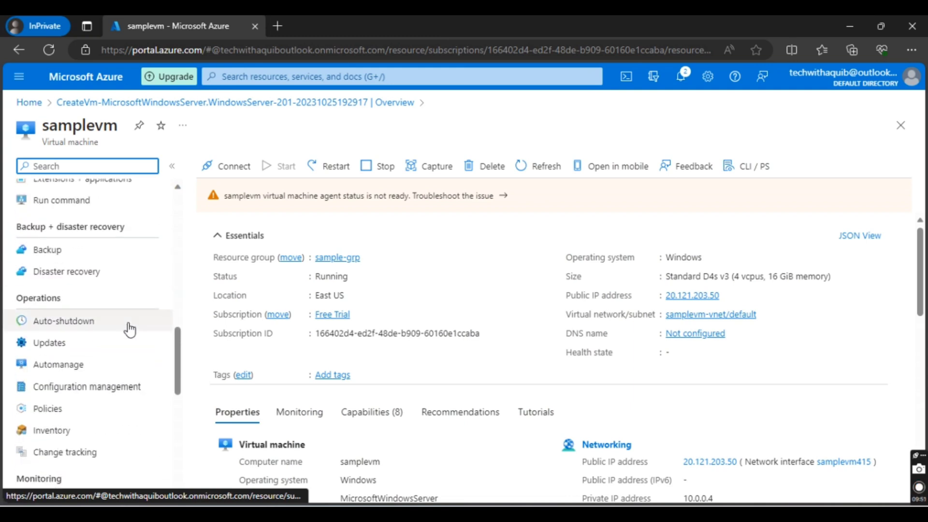
{"action": "scroll", "coordinate": [130, 330], "scroll_direction": "up", "scroll_amount": 12}
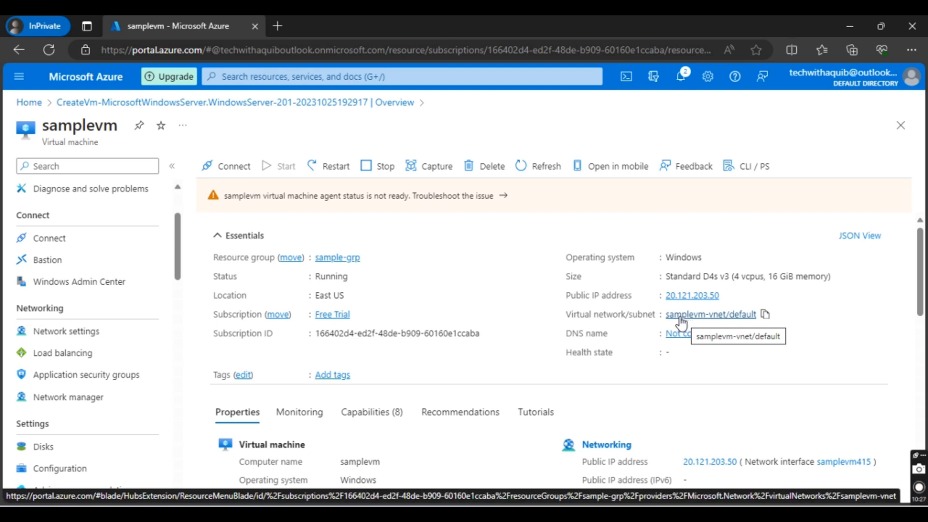
{"action": "scroll", "coordinate": [680, 327], "scroll_direction": "down", "scroll_amount": 1}
{"action": "scroll", "coordinate": [680, 326], "scroll_direction": "down", "scroll_amount": 1}
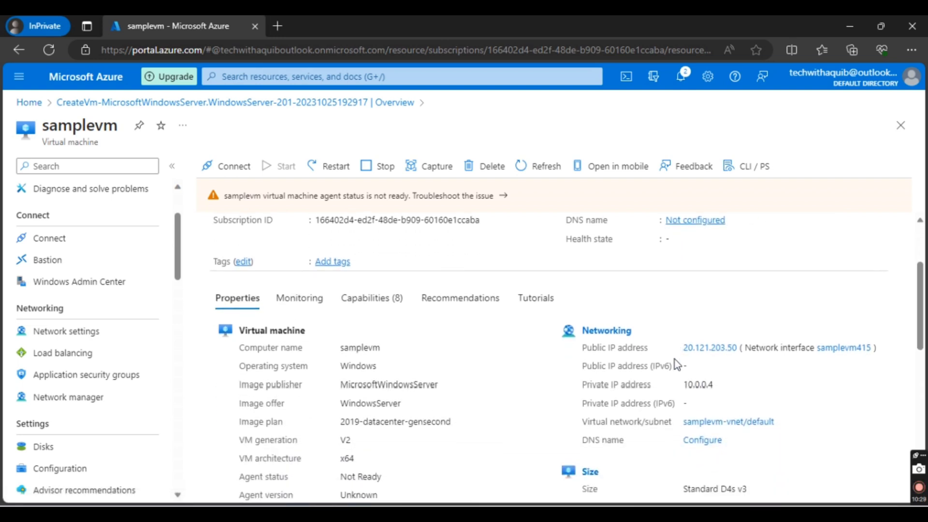
{"action": "double_click", "coordinate": [701, 385]}
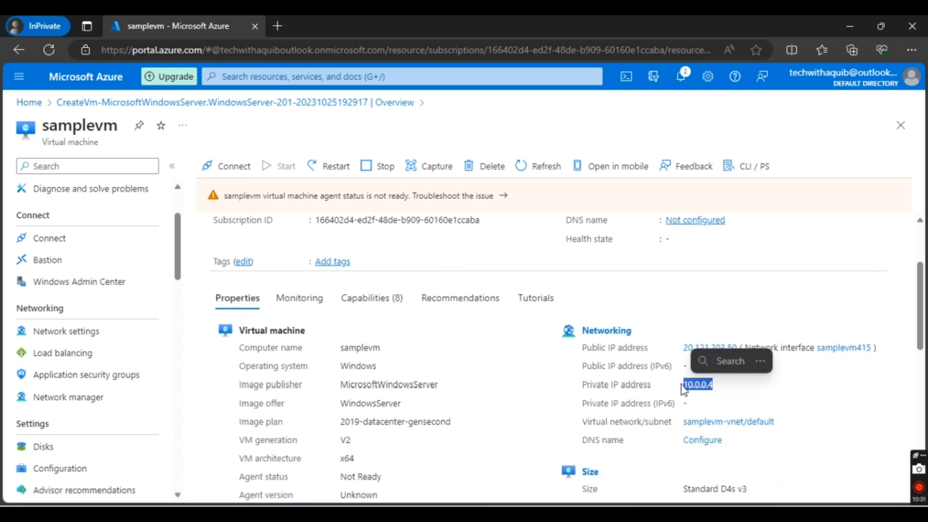
{"action": "left_click", "coordinate": [684, 343]}
{"action": "left_click_drag", "start_coordinate": [681, 344], "coordinate": [715, 305]}
{"action": "left_click", "coordinate": [718, 306]}
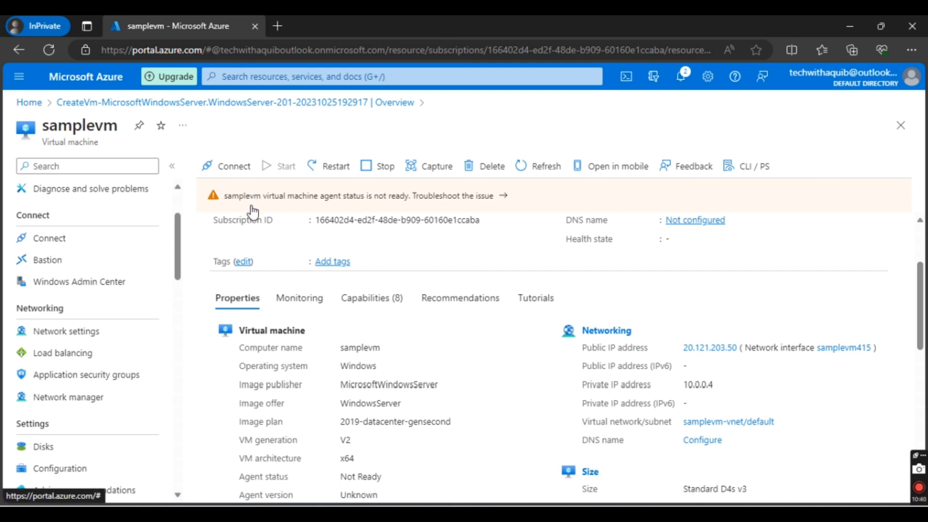
Step: Switch to Remote Desktop Connection and clear the previously used computer address
{"action": "key", "text": "super"}
{"action": "type", "text": "rdp"}
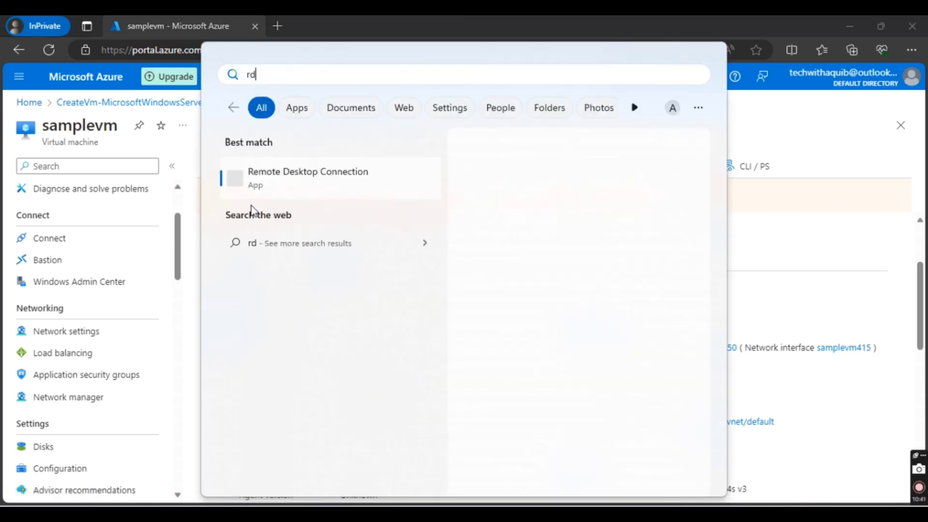
{"action": "left_click", "coordinate": [271, 176]}
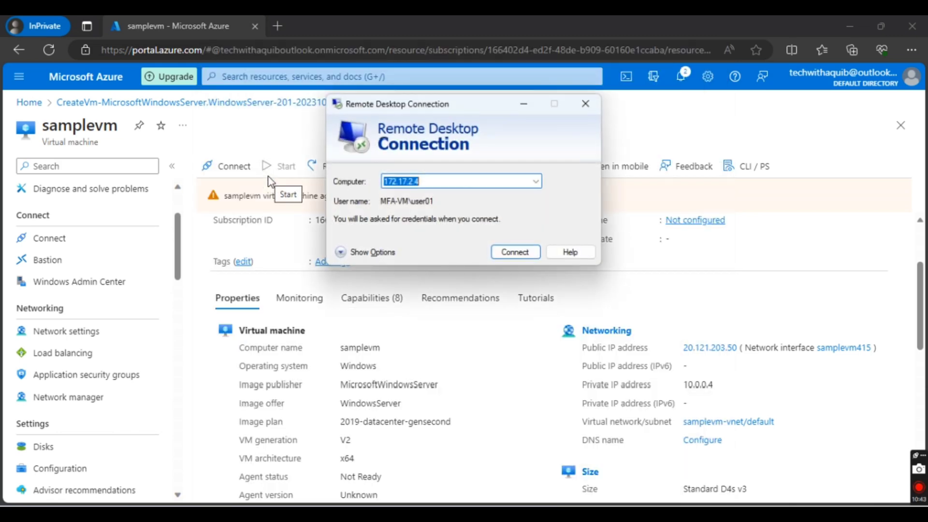
{"action": "type", "text": "\\"}
{"action": "key", "text": "BackSpace"}
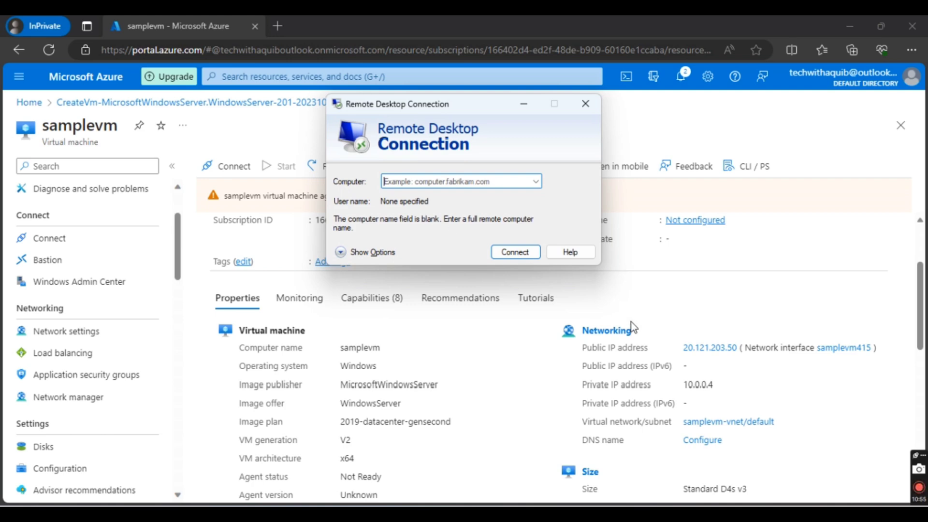
Step: Return to samplevm's overview in the Azure portal and copy its public IP address
{"action": "left_click", "coordinate": [728, 320]}
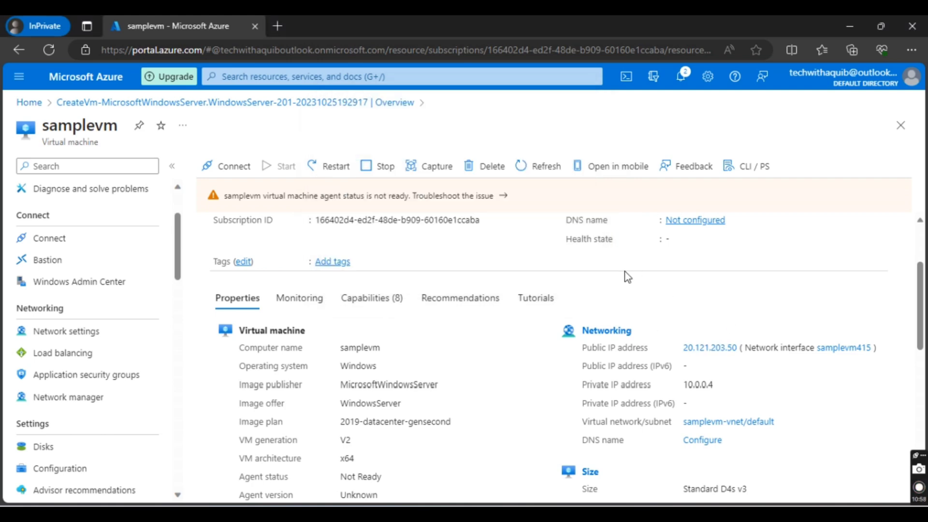
{"action": "scroll", "coordinate": [626, 275], "scroll_direction": "up", "scroll_amount": 3}
{"action": "left_click", "coordinate": [728, 297]}
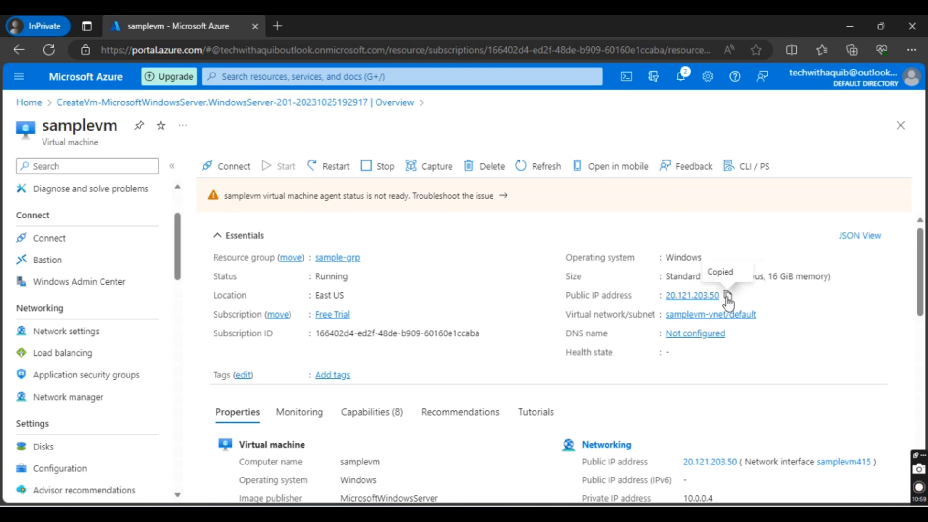
Step: Try to connect to 20.121.203.50 with Remote Desktop Connection, dismiss the resulting dialog, and minimize the connection window
{"action": "key", "text": "alt+Tab"}
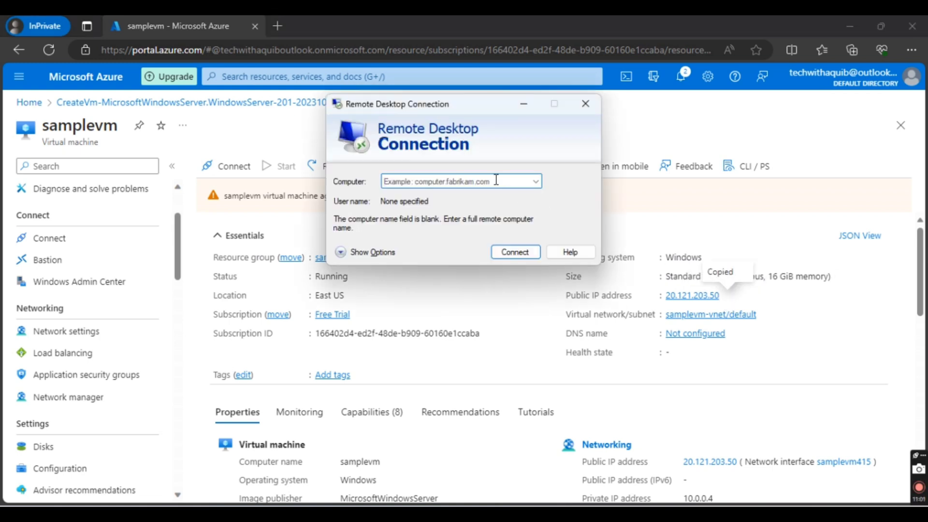
{"action": "key", "text": "ctrl+v"}
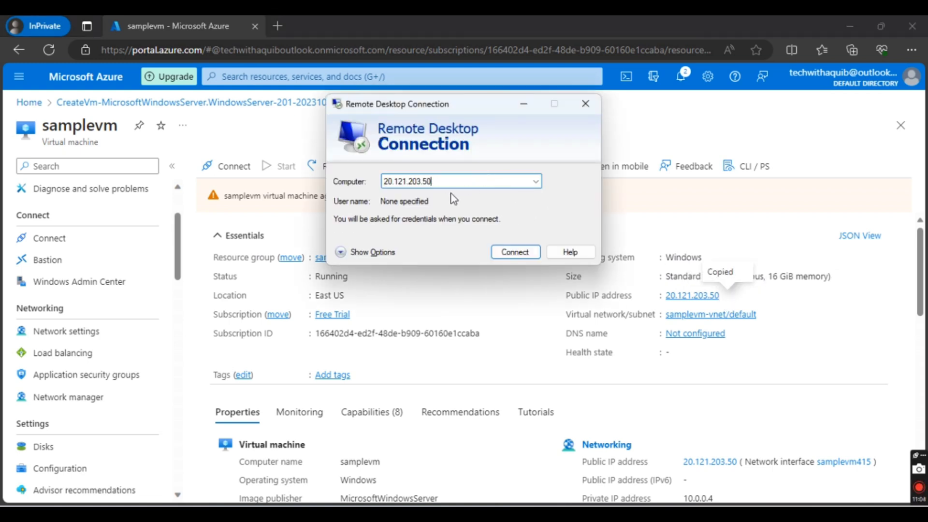
{"action": "left_click", "coordinate": [512, 252]}
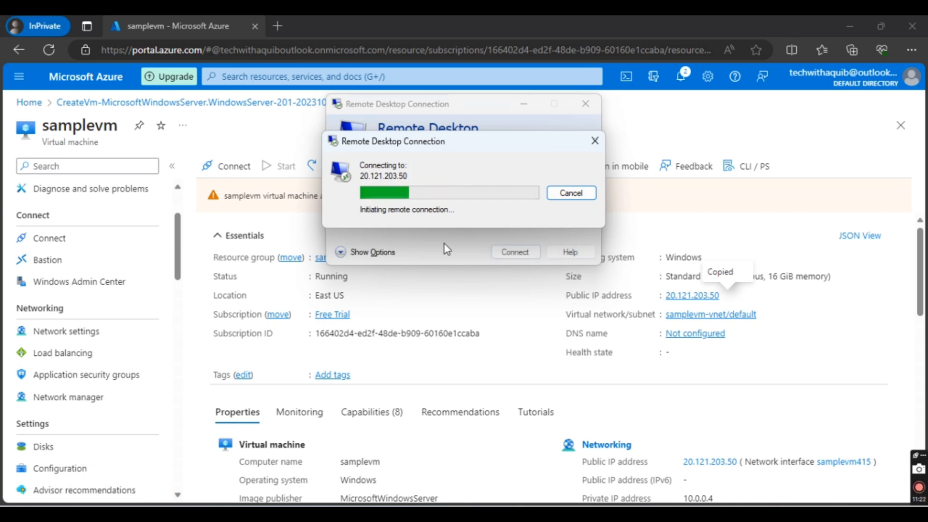
{"action": "left_click", "coordinate": [617, 220]}
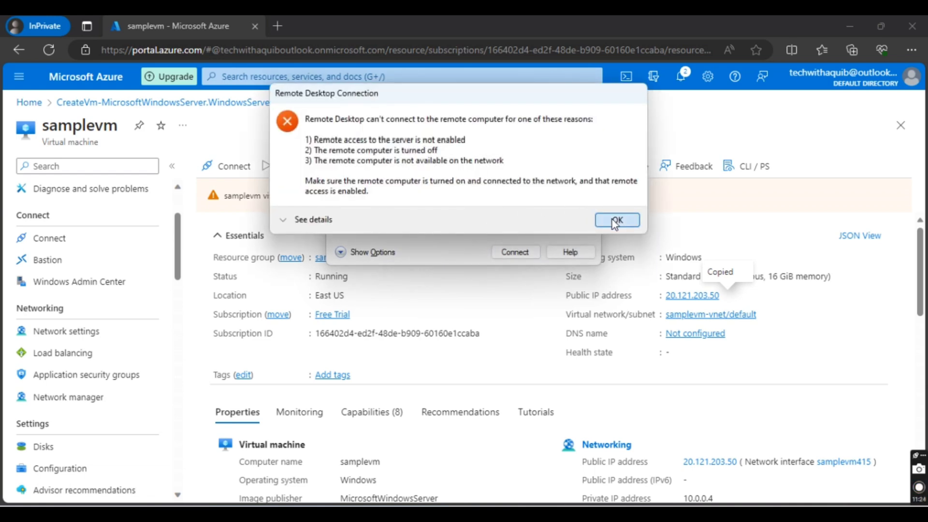
{"action": "left_click", "coordinate": [521, 99]}
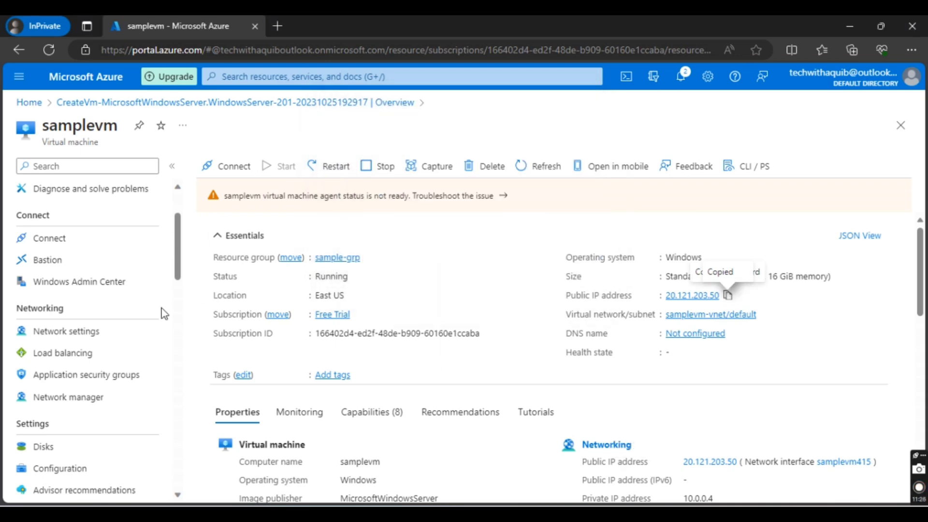
Step: Open samplevm's network settings and expand the outbound port rules of samplevm-nsg to examine its security rules
{"action": "scroll", "coordinate": [109, 334], "scroll_direction": "up", "scroll_amount": 1}
{"action": "scroll", "coordinate": [109, 335], "scroll_direction": "up", "scroll_amount": 1}
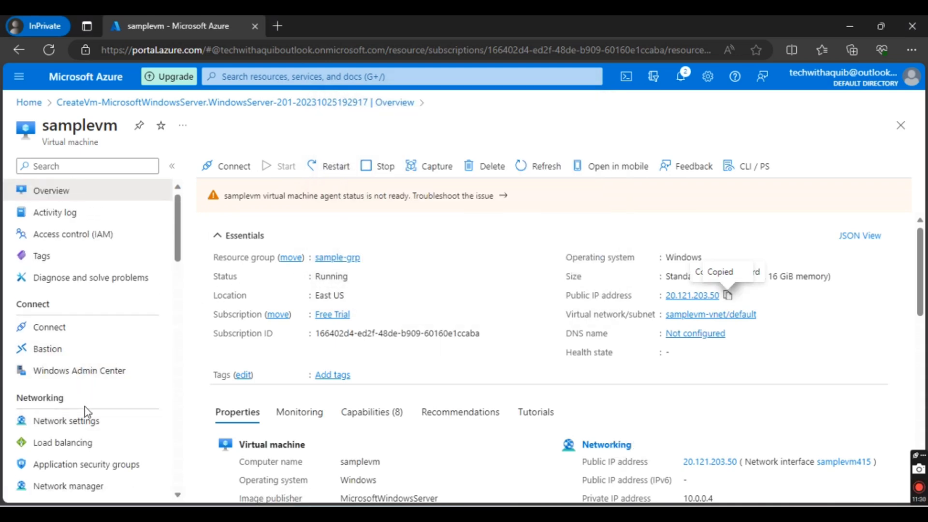
{"action": "left_click", "coordinate": [88, 420]}
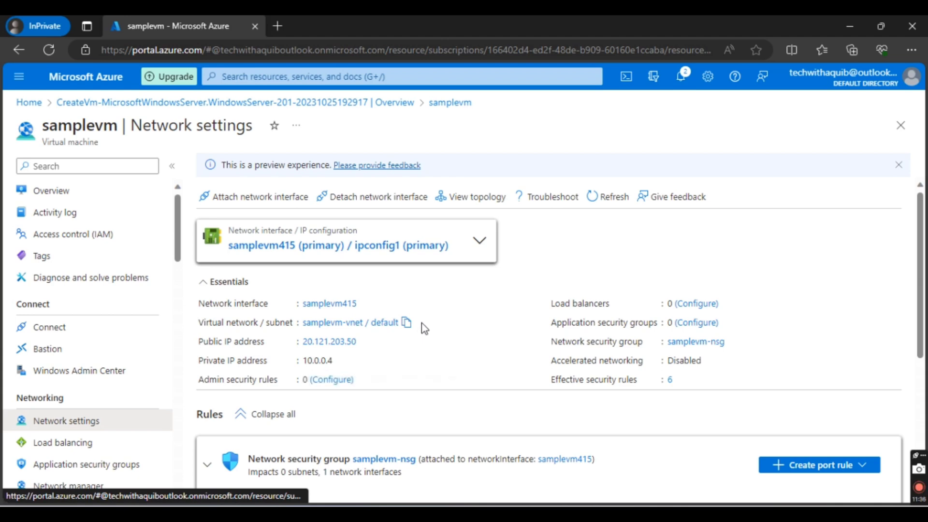
{"action": "scroll", "coordinate": [116, 369], "scroll_direction": "down", "scroll_amount": 5}
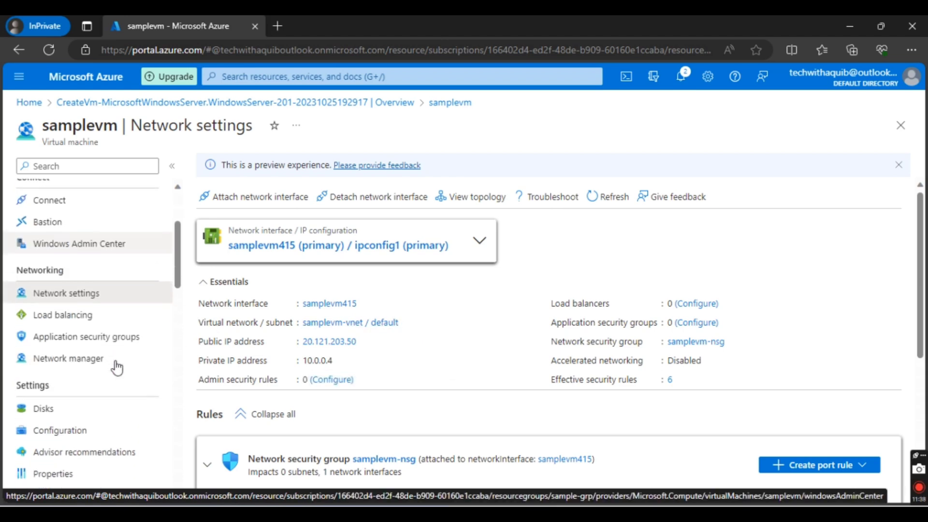
{"action": "scroll", "coordinate": [116, 368], "scroll_direction": "up", "scroll_amount": 2}
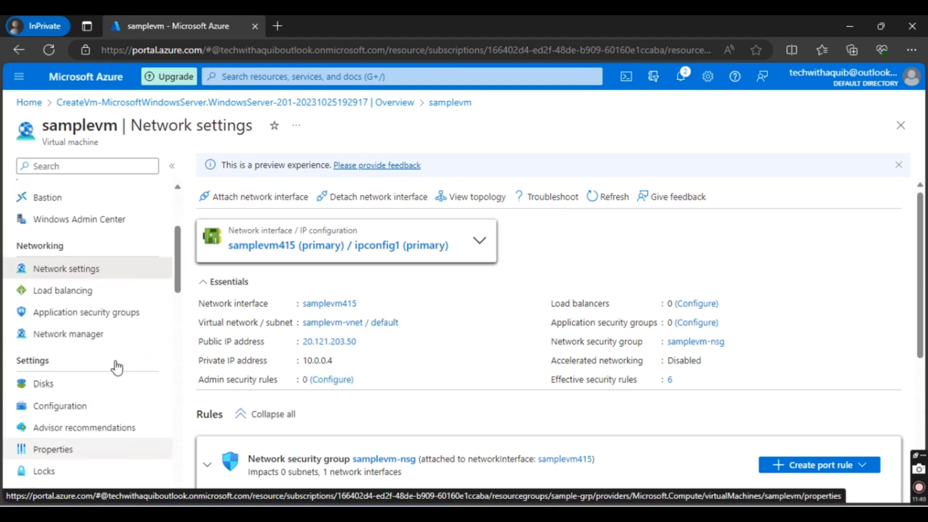
{"action": "scroll", "coordinate": [230, 321], "scroll_direction": "down", "scroll_amount": 5}
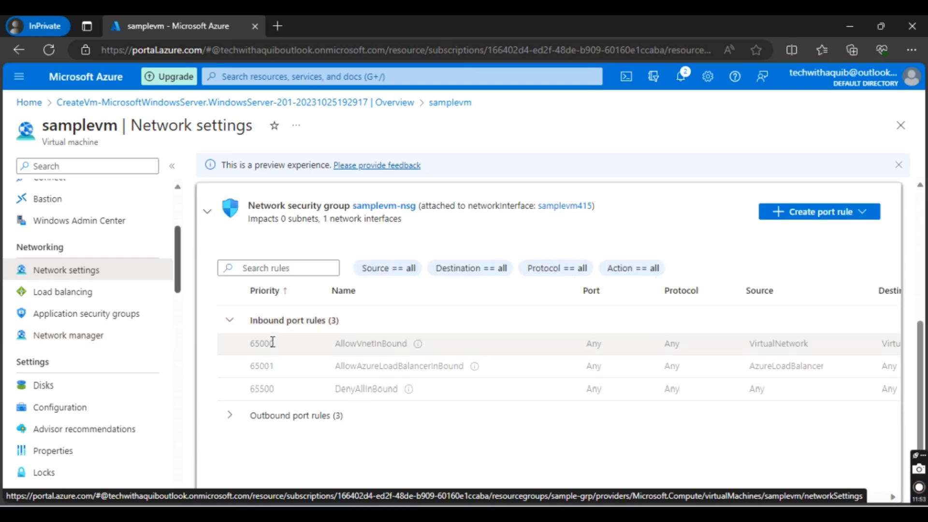
{"action": "left_click", "coordinate": [245, 424]}
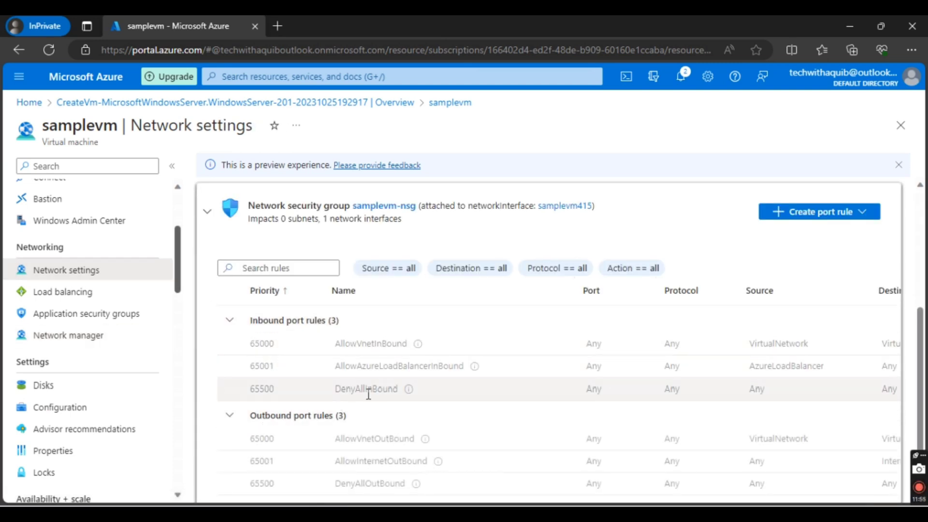
Step: Review samplevm-nsg's DenyAllInBound rule and start a new inbound port rule with RDP as its service
{"action": "scroll", "coordinate": [407, 361], "scroll_direction": "down", "scroll_amount": 1}
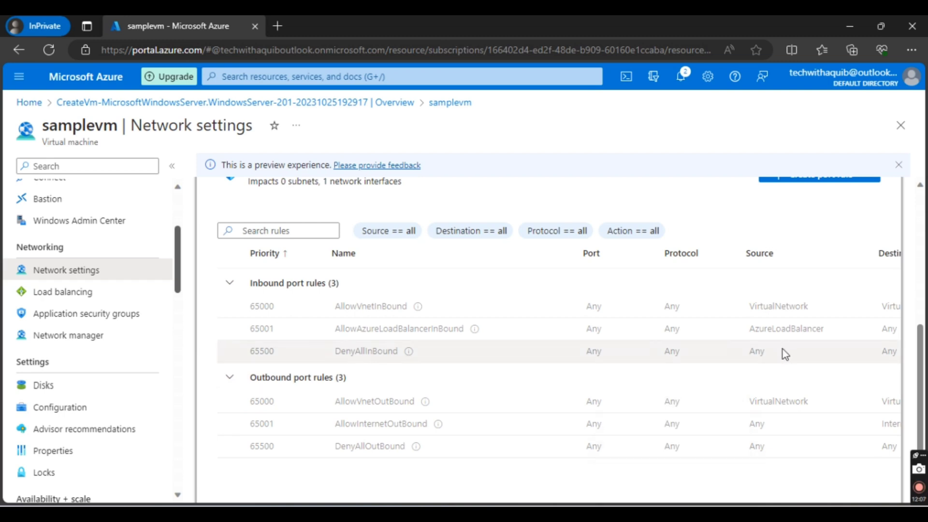
{"action": "left_click_drag", "start_coordinate": [782, 349], "coordinate": [640, 356]}
{"action": "scroll", "coordinate": [640, 356], "scroll_direction": "up", "scroll_amount": 2}
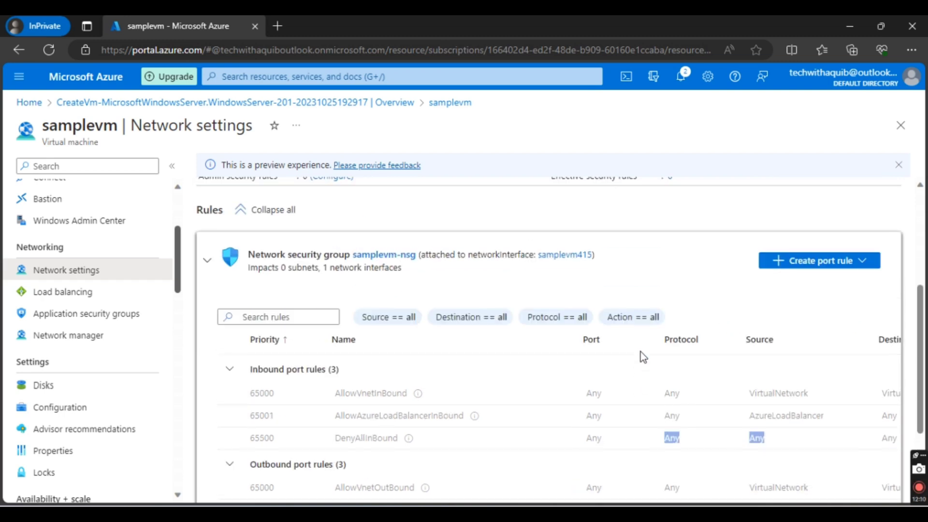
{"action": "left_click", "coordinate": [839, 264]}
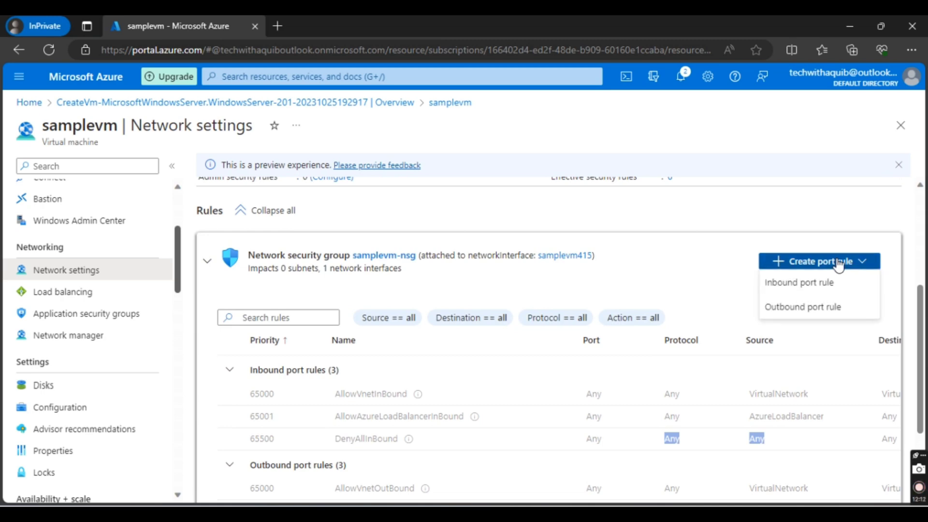
{"action": "left_click", "coordinate": [808, 284]}
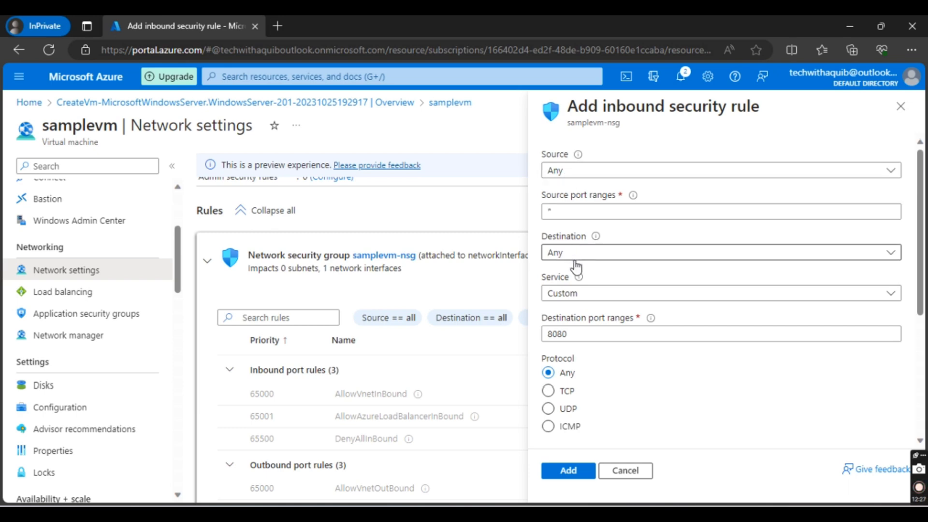
{"action": "left_click", "coordinate": [584, 294]}
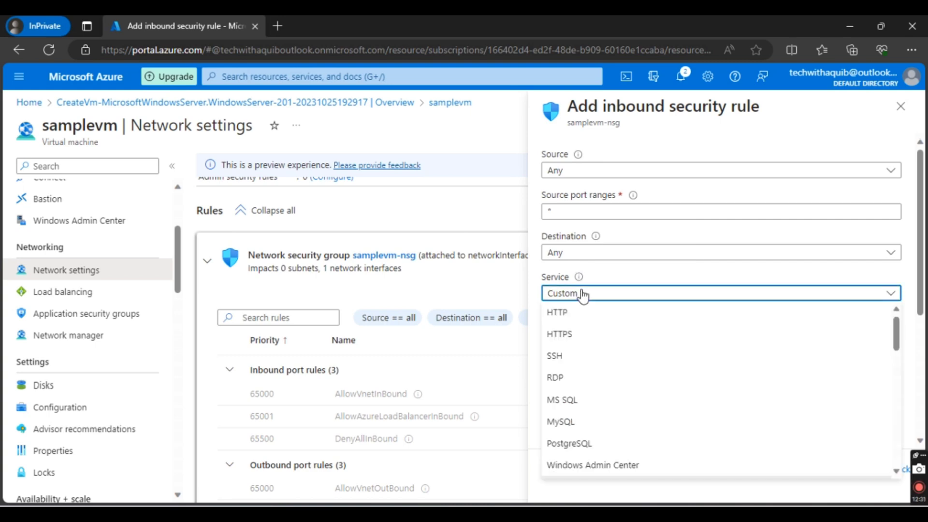
{"action": "left_click", "coordinate": [571, 383]}
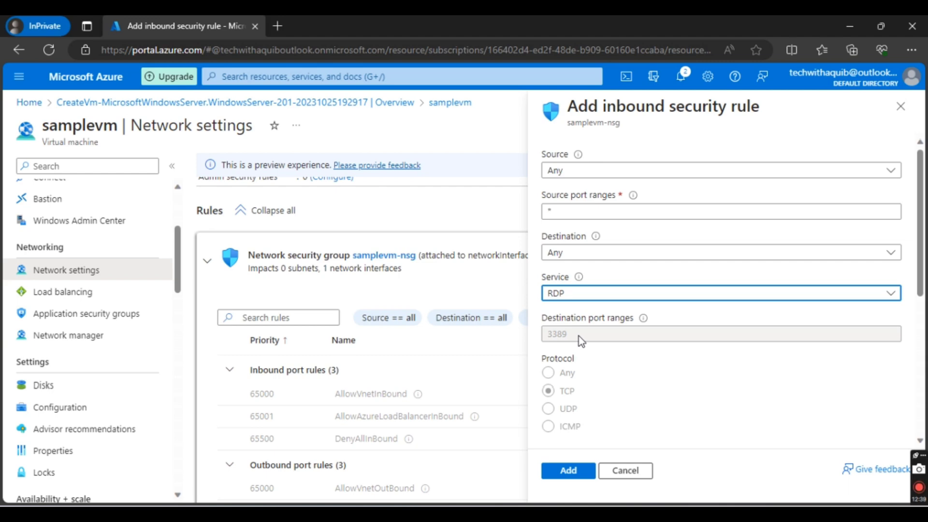
Step: Name the inbound RDP security rule RDP_allow and add it to samplevm-nsg
{"action": "scroll", "coordinate": [582, 341], "scroll_direction": "down", "scroll_amount": 3}
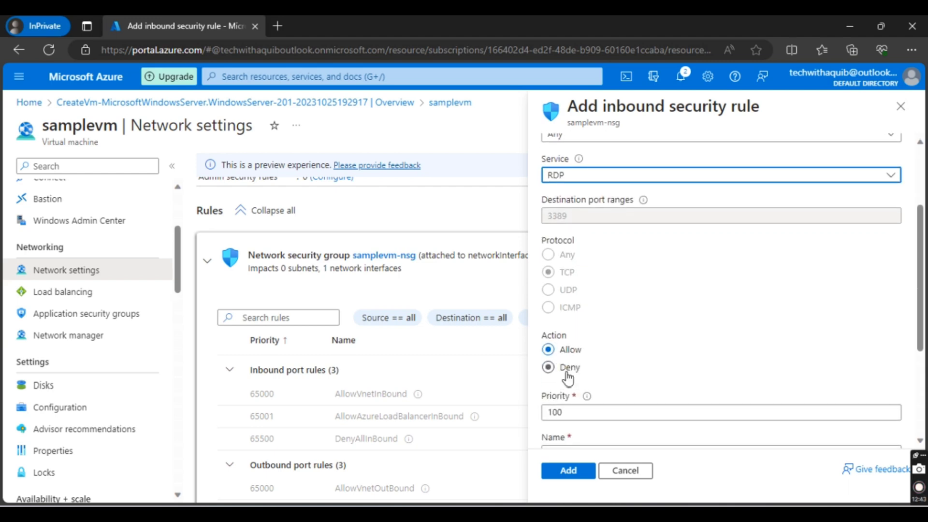
{"action": "scroll", "coordinate": [573, 413], "scroll_direction": "down", "scroll_amount": 2}
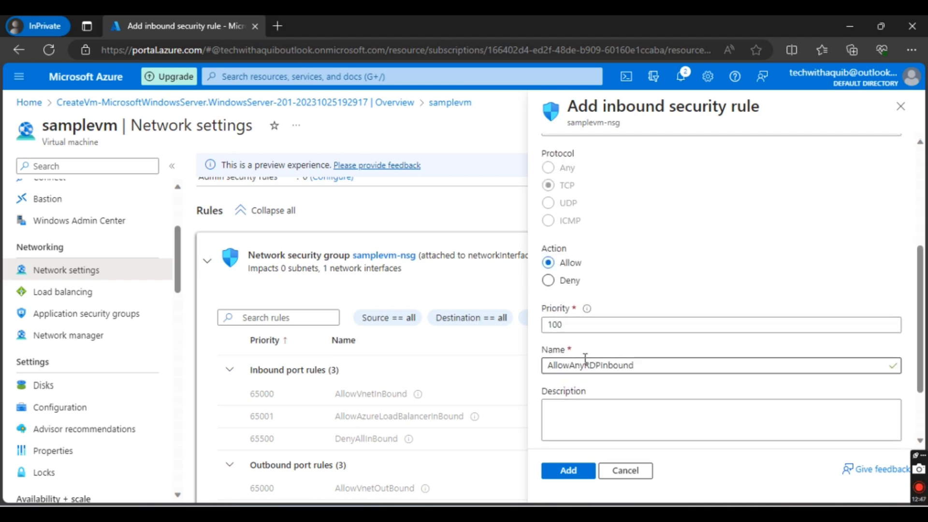
{"action": "left_click_drag", "start_coordinate": [641, 365], "coordinate": [532, 365]}
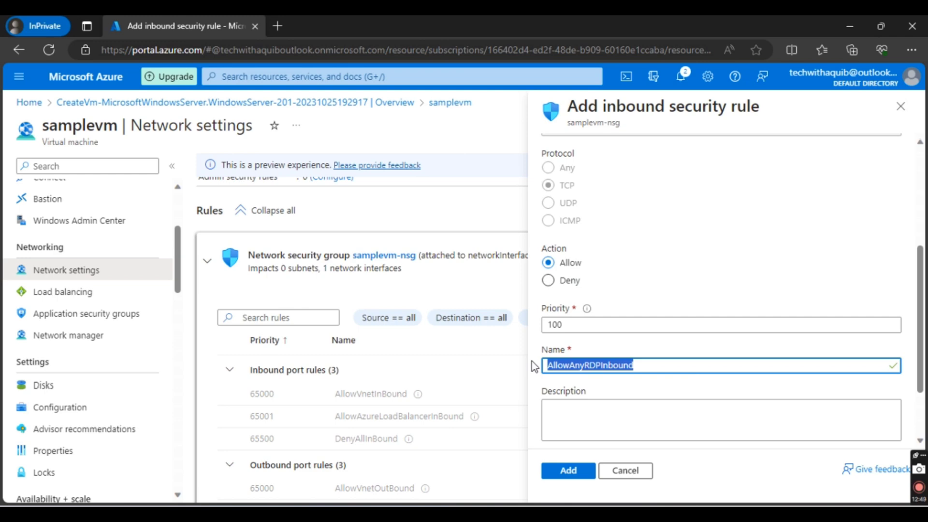
{"action": "type", "text": "RDP"}
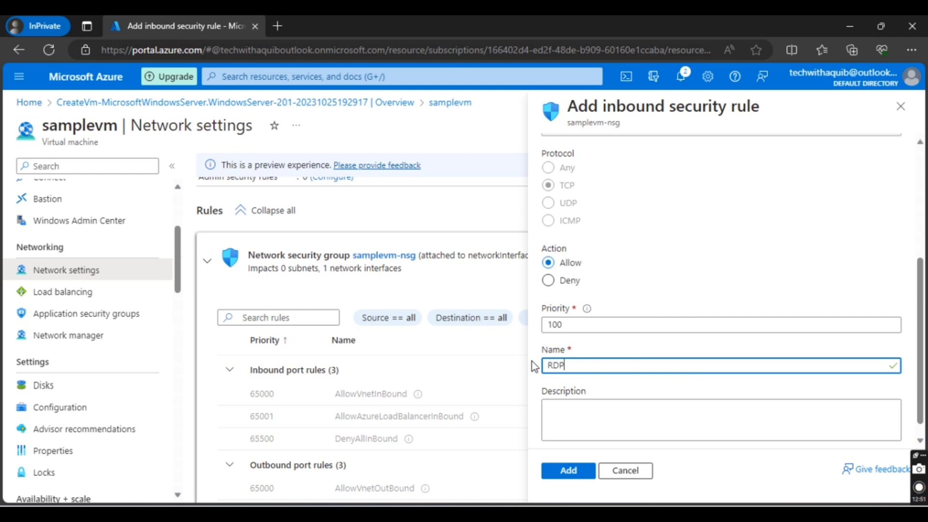
{"action": "type", "text": "_allow"}
{"action": "left_click", "coordinate": [569, 470]}
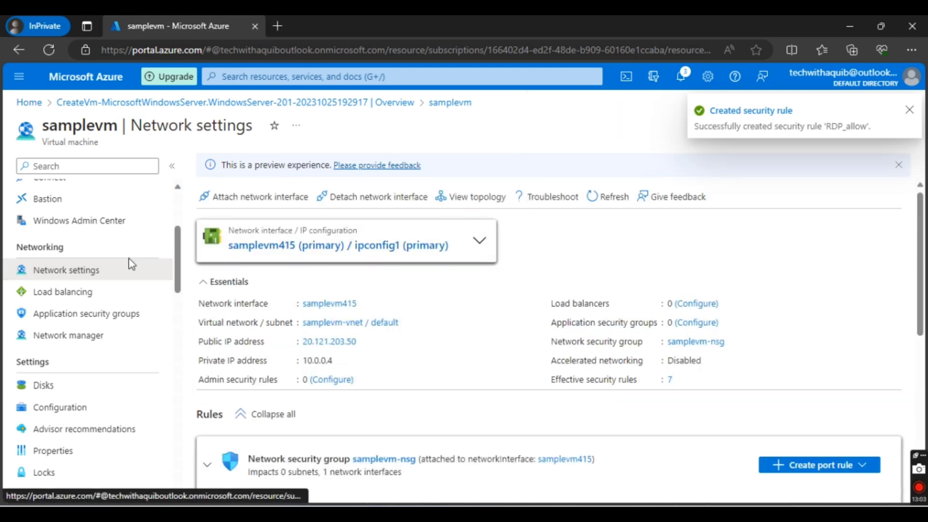
Step: Return to samplevm's overview, switch to Remote Desktop Connection, and try to connect to 20.121.203.50, cancelling the credentials request
{"action": "scroll", "coordinate": [128, 256], "scroll_direction": "up", "scroll_amount": 3}
{"action": "left_click", "coordinate": [105, 192]}
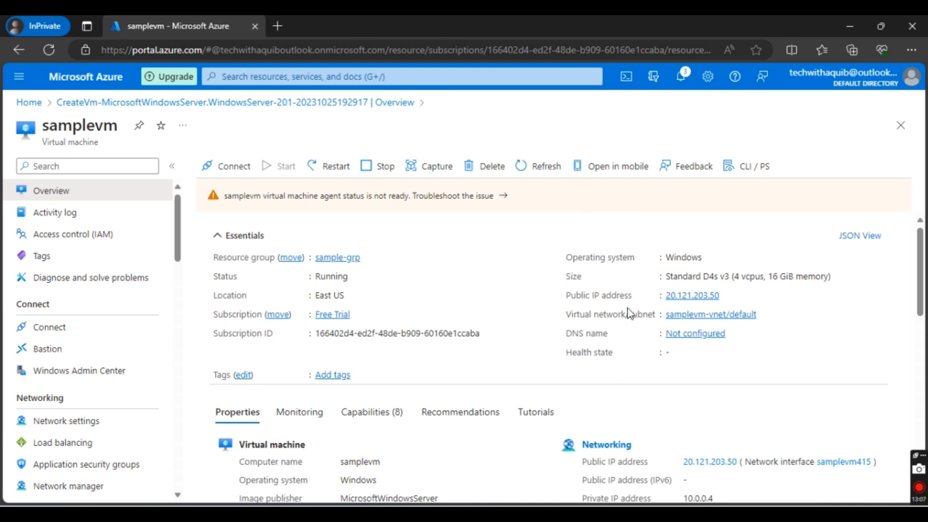
{"action": "left_click", "coordinate": [677, 514]}
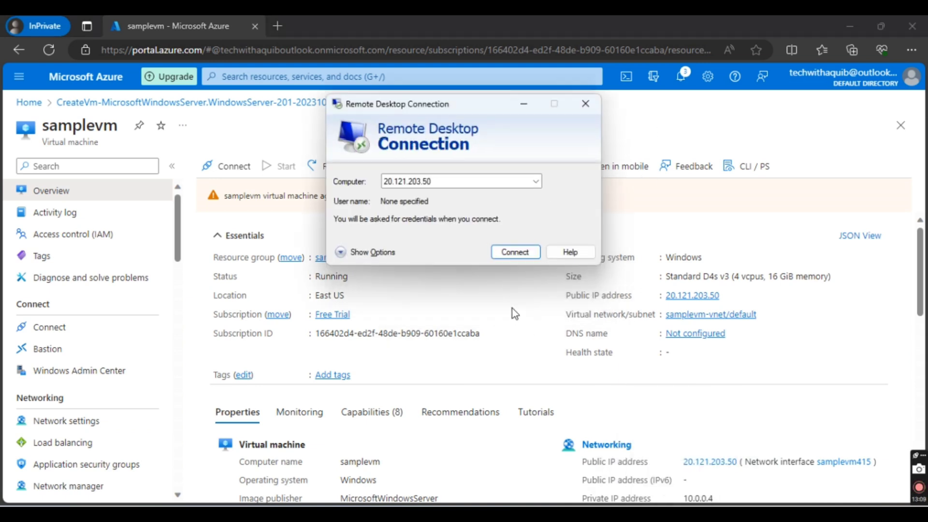
{"action": "left_click", "coordinate": [513, 252]}
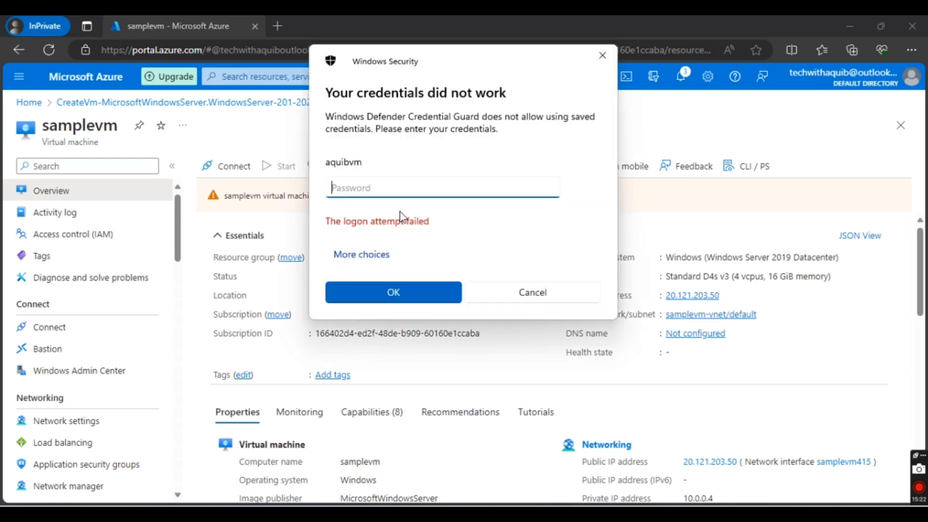
{"action": "left_click", "coordinate": [515, 292]}
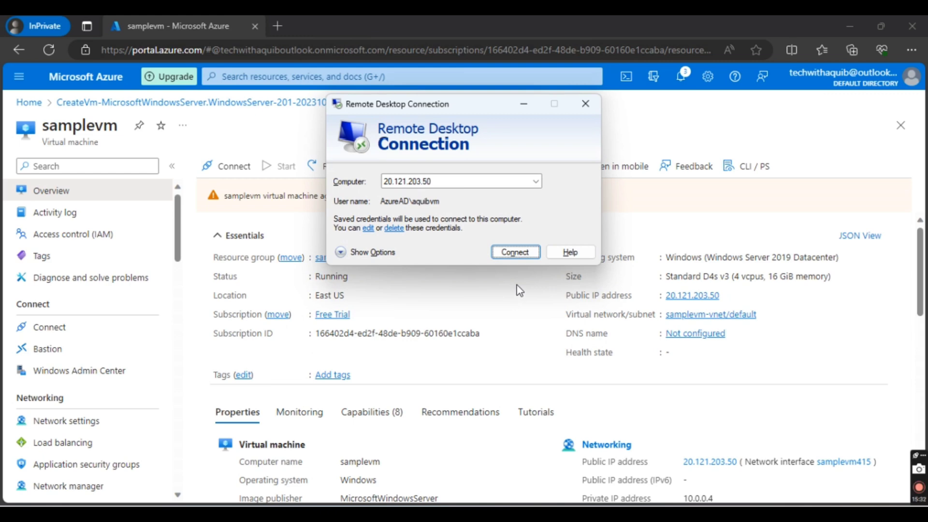
Step: Connect to 20.121.203.50 by Remote Desktop with the account password and accept the untrusted certificate
{"action": "left_click", "coordinate": [508, 252]}
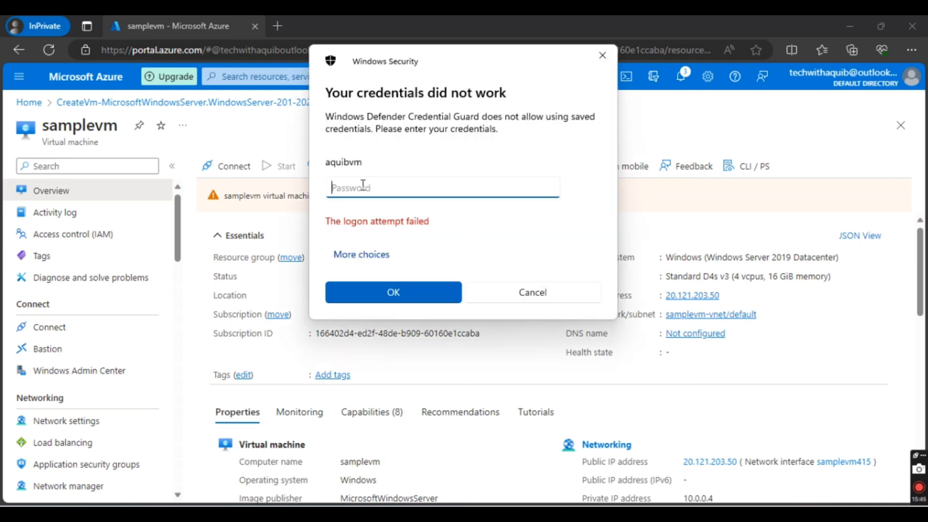
{"action": "type", "text": "**************"}
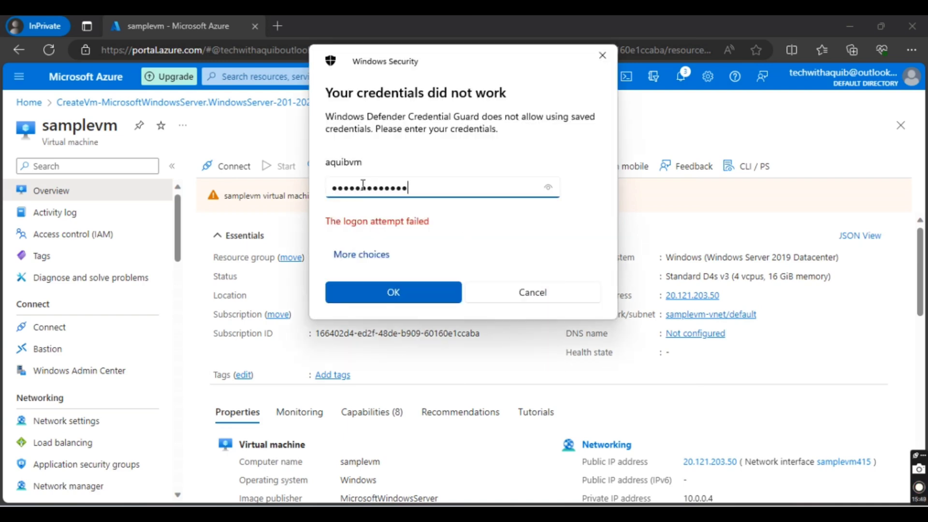
{"action": "left_click", "coordinate": [386, 287]}
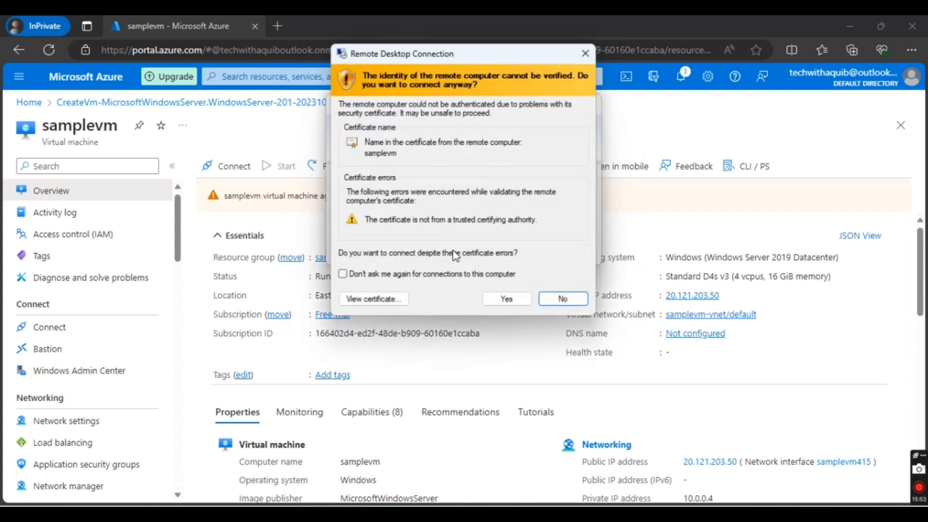
{"action": "left_click", "coordinate": [505, 300]}
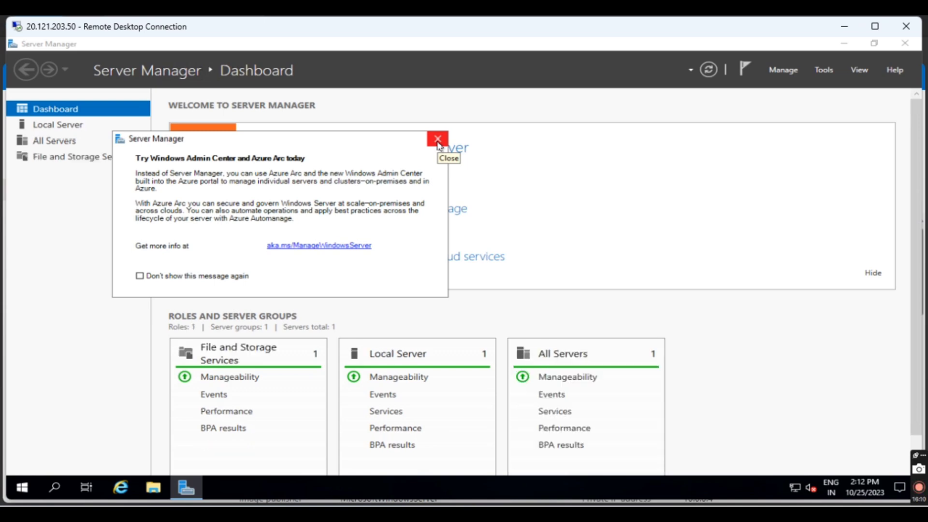
Step: Dismiss the message and close Server Manager on the remote server, and open This PC in File Explorer
{"action": "left_click", "coordinate": [438, 140]}
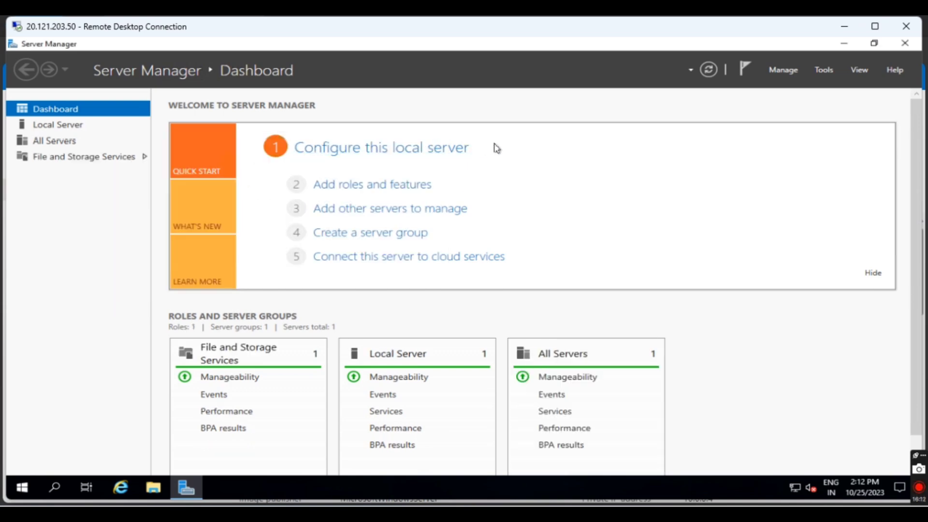
{"action": "left_click", "coordinate": [905, 44]}
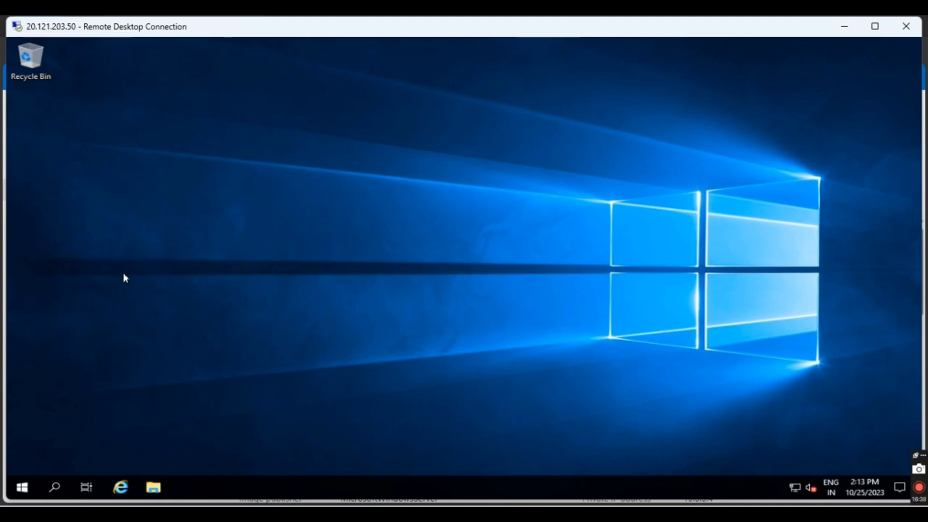
{"action": "key", "text": "super+e"}
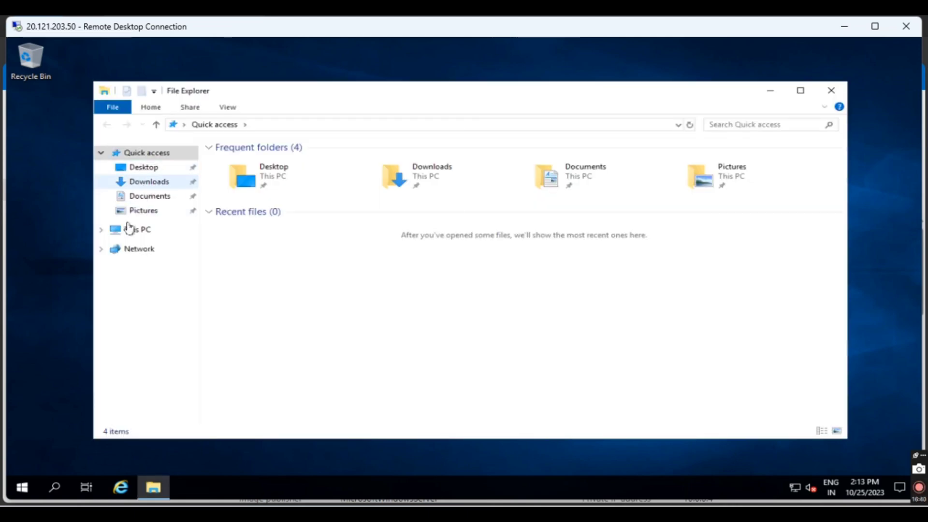
{"action": "left_click", "coordinate": [129, 229]}
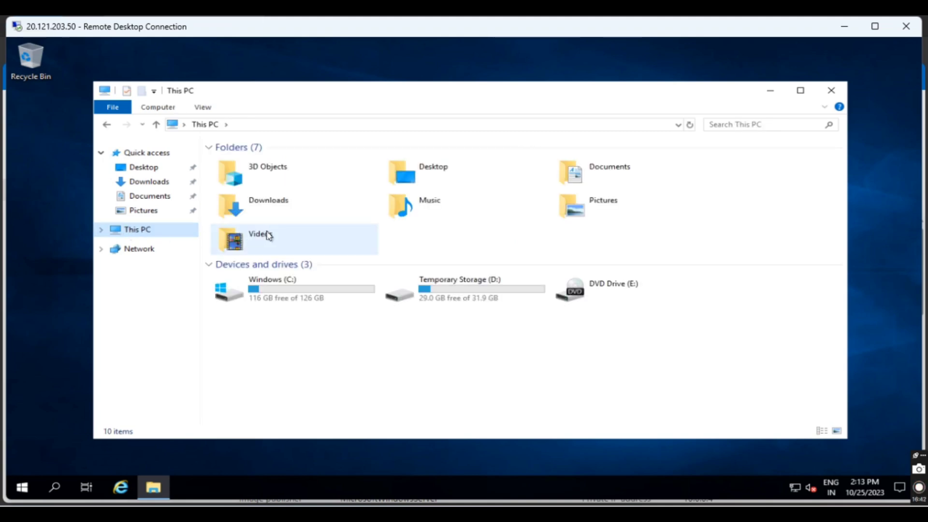